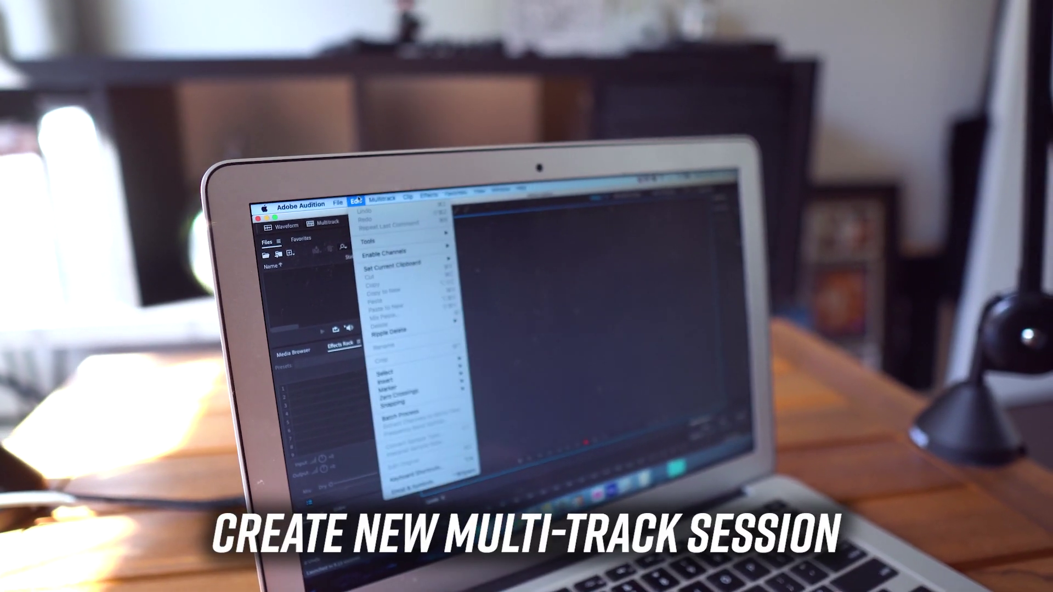
Name the first track of the new multitrack session after its speaker.
mouse_move(338, 202)
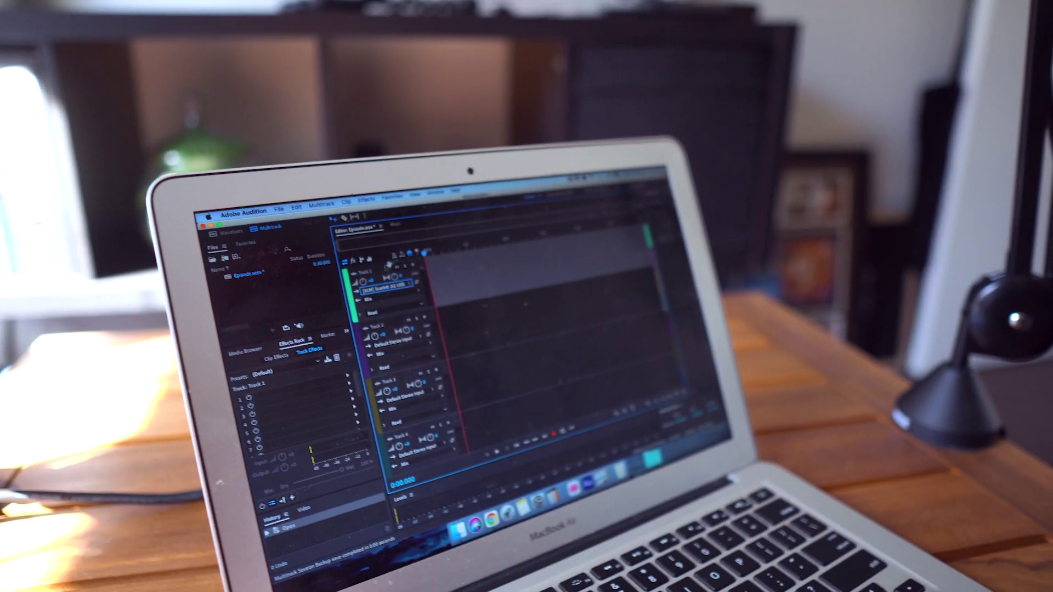
type("Sarah")
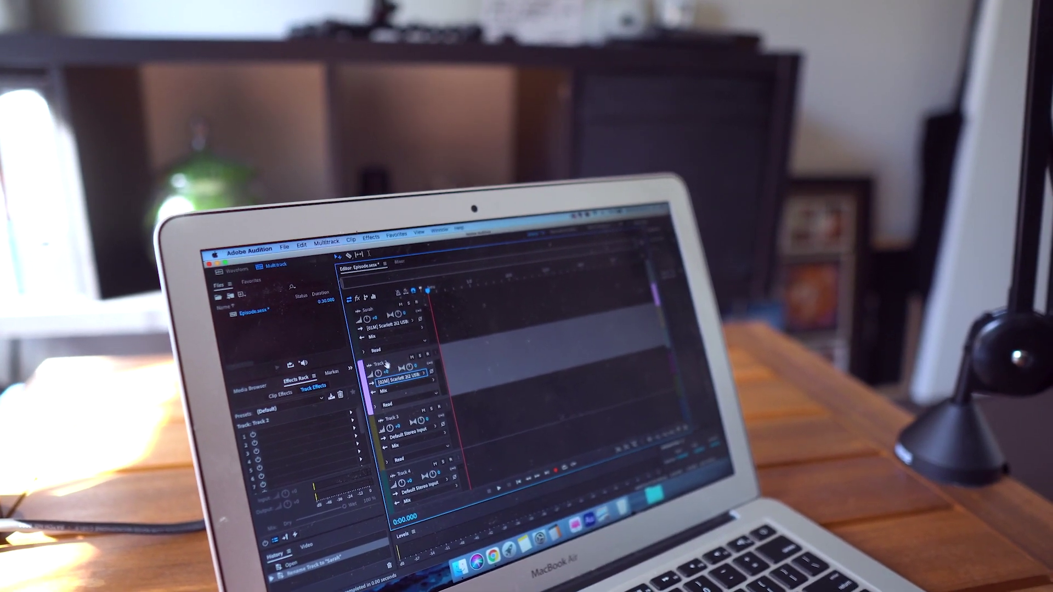
left_click(415, 312)
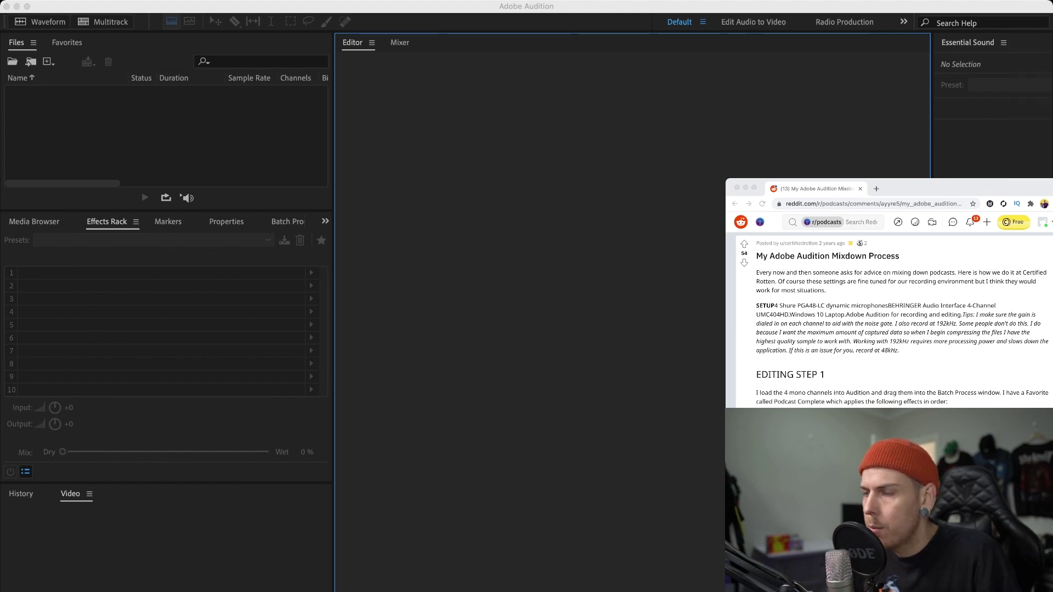
Examine the Dynamics (Noise Gate) settings under Editing Step 1 in the Reddit mixdown post in the browser.
scroll(889, 321, "down", 3)
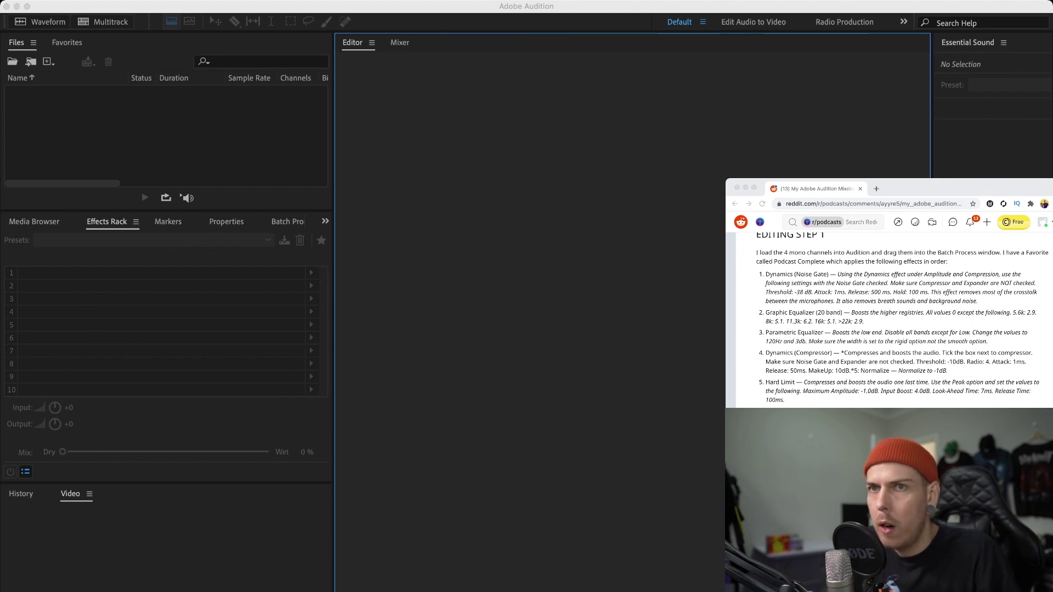
key("super+Tab")
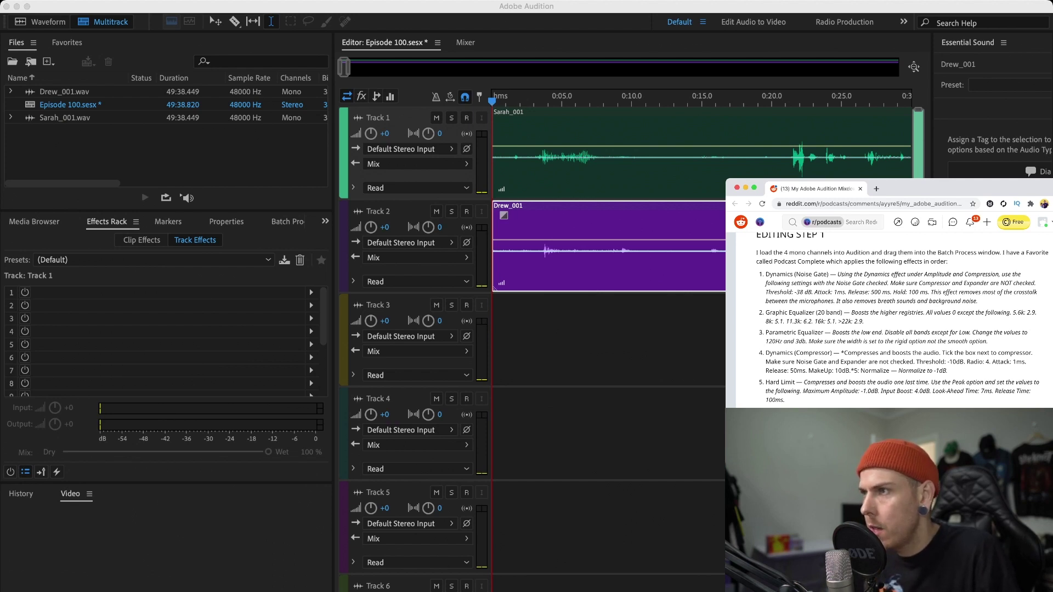
left_click_drag(765, 275, 1035, 407)
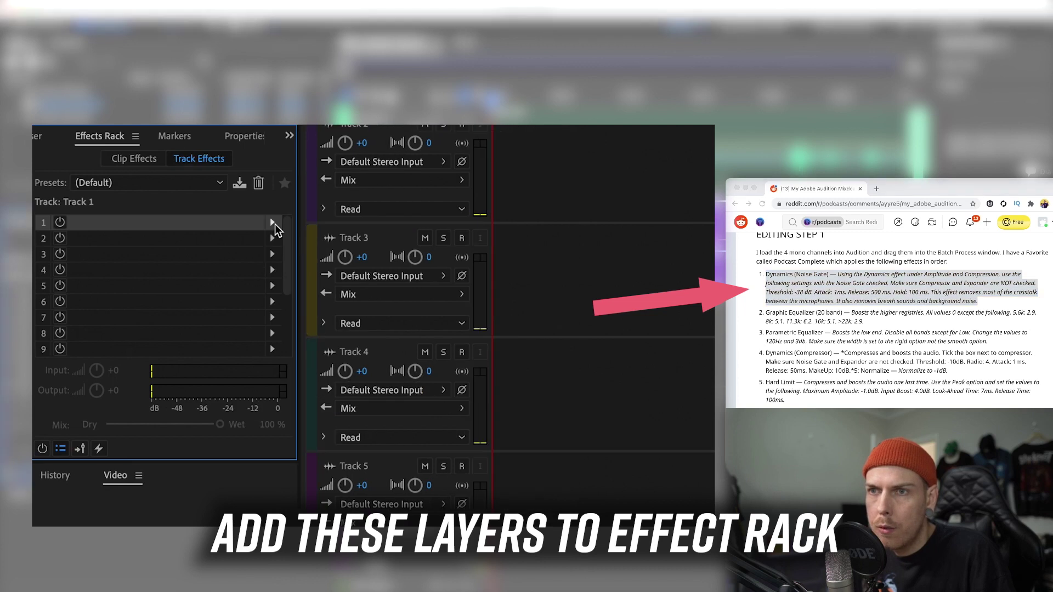
Add a Dynamics effect to the first effects rack slot of Track 1 and load its Noise Gate preset.
left_click(311, 292)
mouse_move(307, 285)
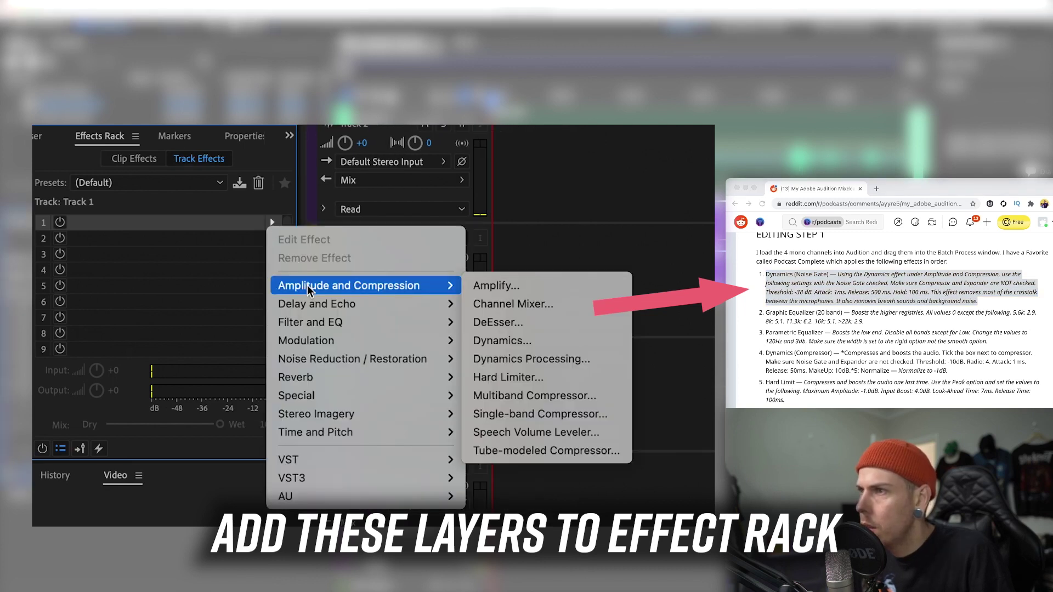
left_click(514, 343)
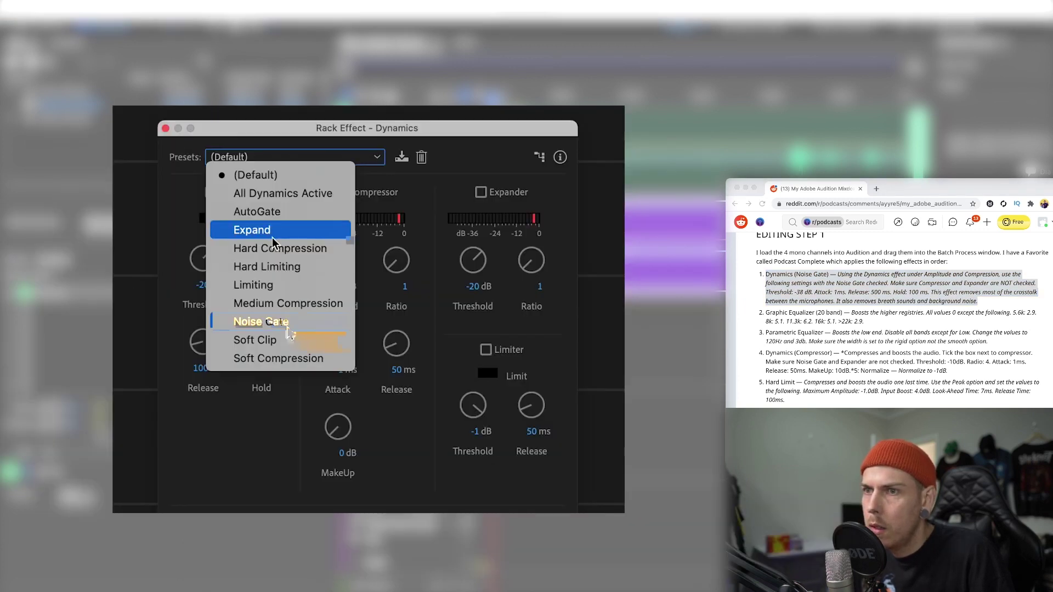
left_click(288, 321)
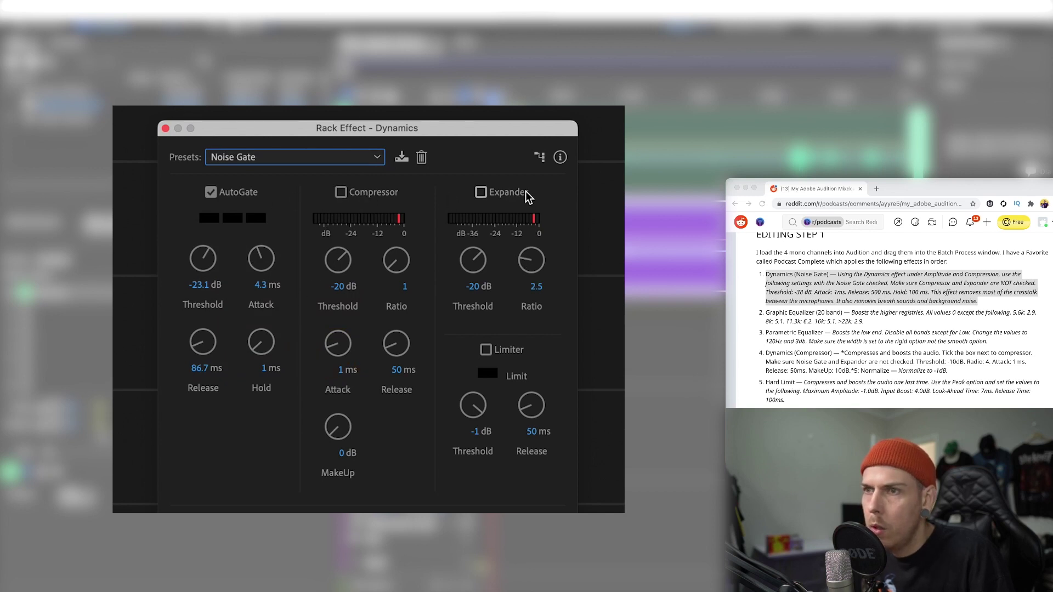
Set the AutoGate threshold to -38 dB, attack to 1 ms, release to 500 ms and hold to 100 ms.
left_click(203, 285)
type("-")
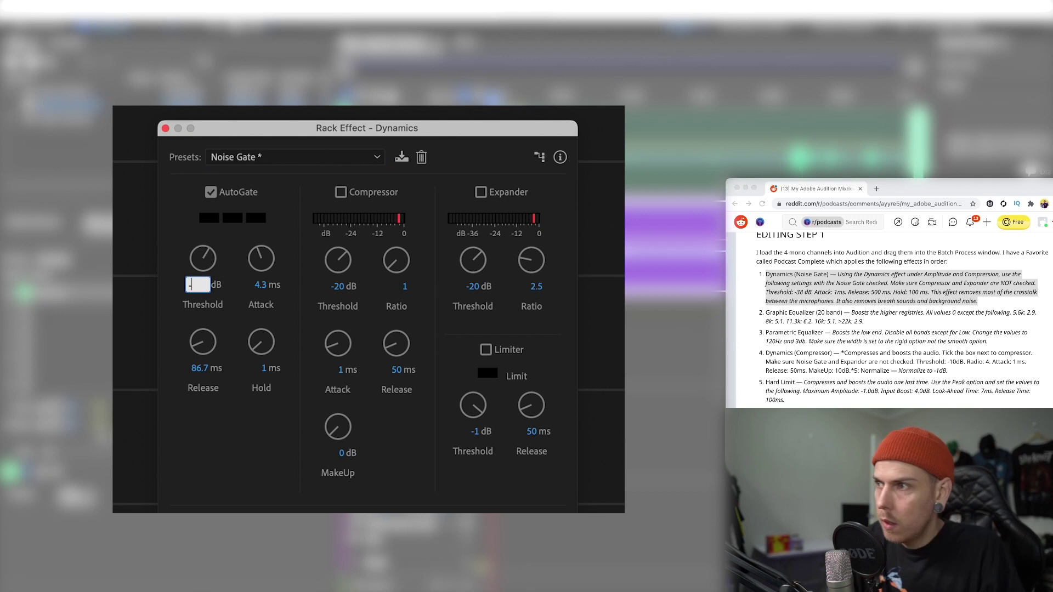
type("38")
key("Tab")
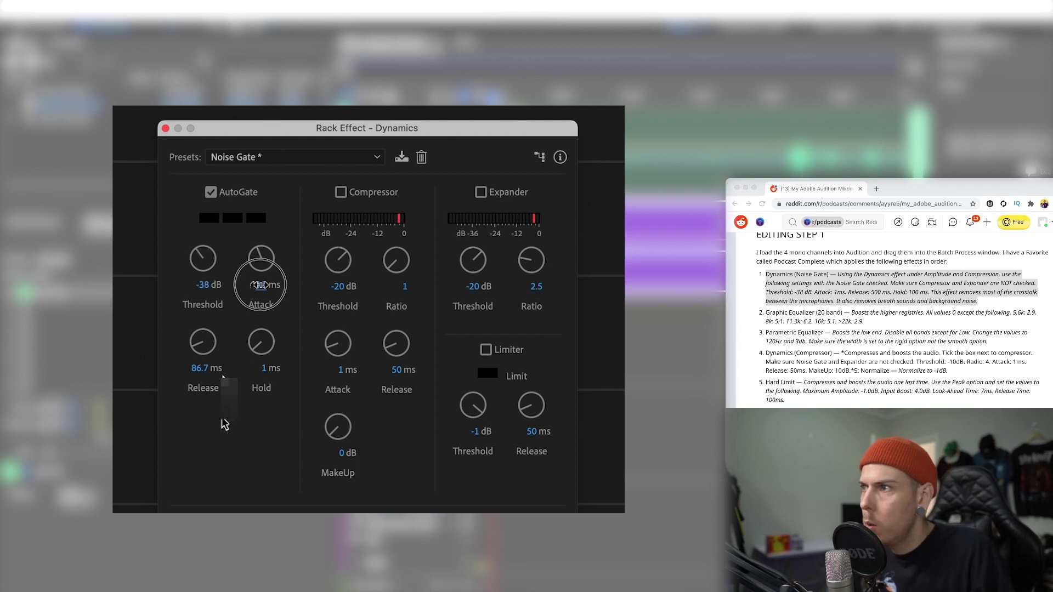
type("1")
key("Return")
left_click(198, 368)
type("500")
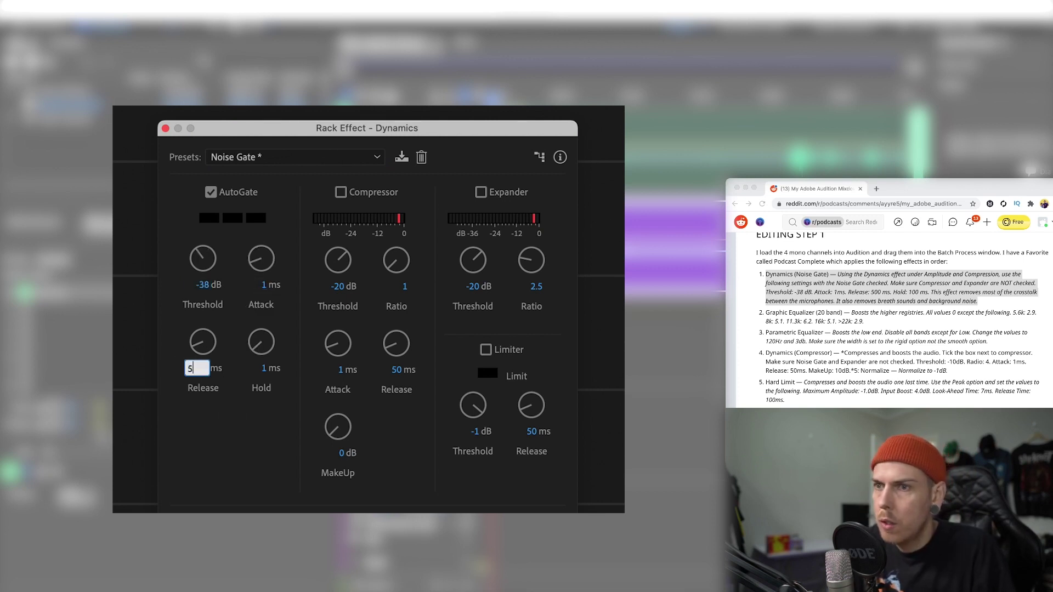
left_click(264, 369)
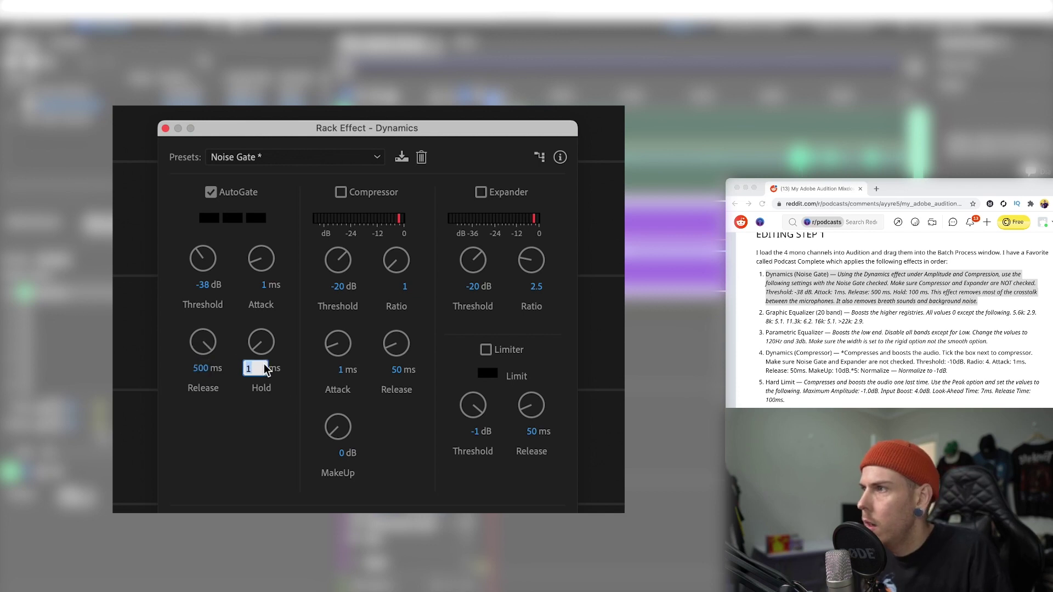
type("100")
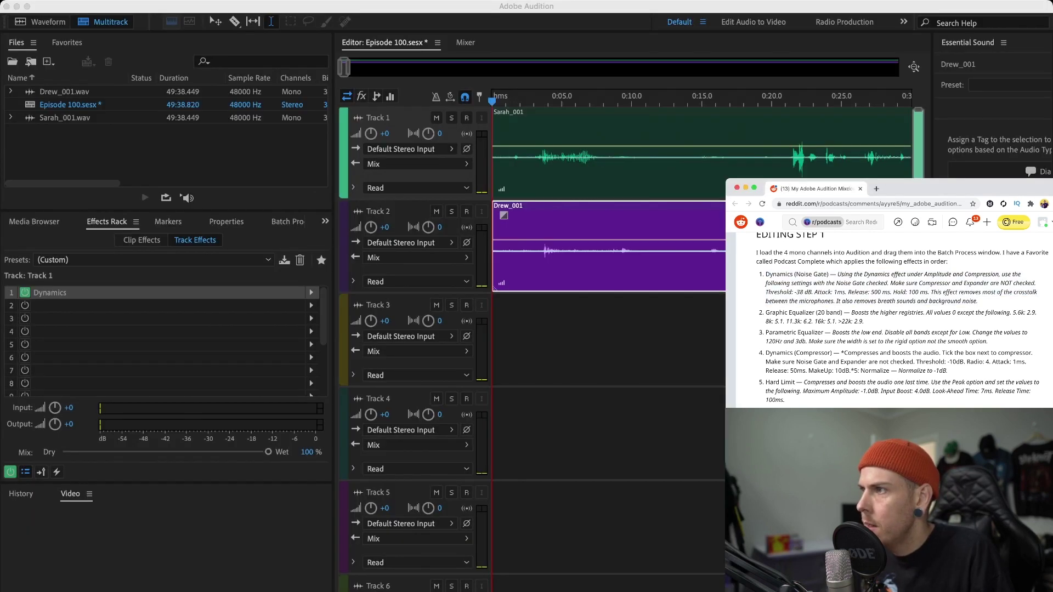
Review the noise gate explanation and the remaining Editing Step 1 effects, from Graphic Equalizer to Hard Limit, in the Reddit post.
left_click_drag(931, 293, 978, 301)
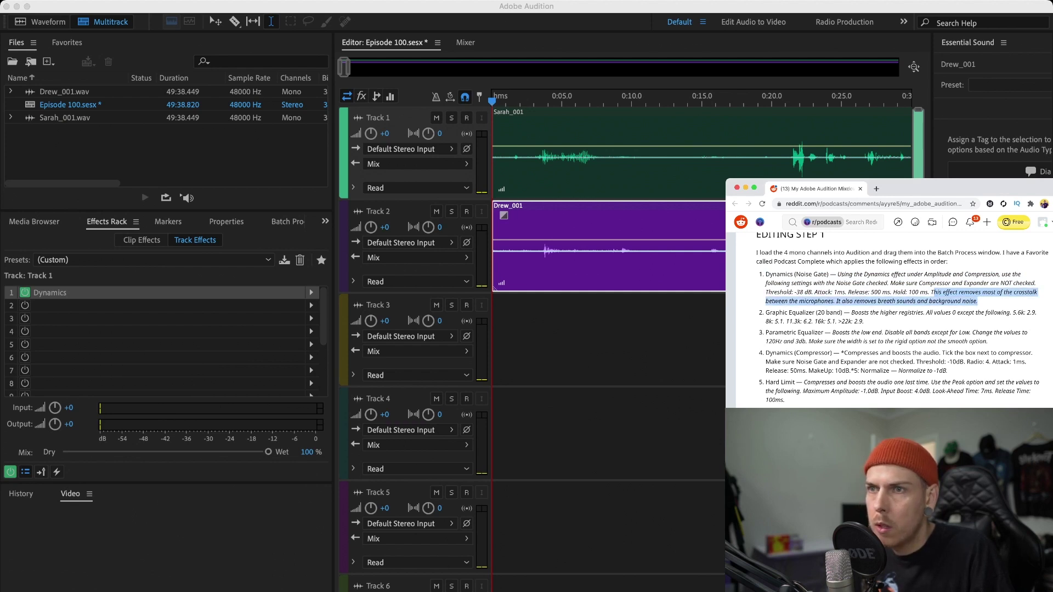
key("super+Tab")
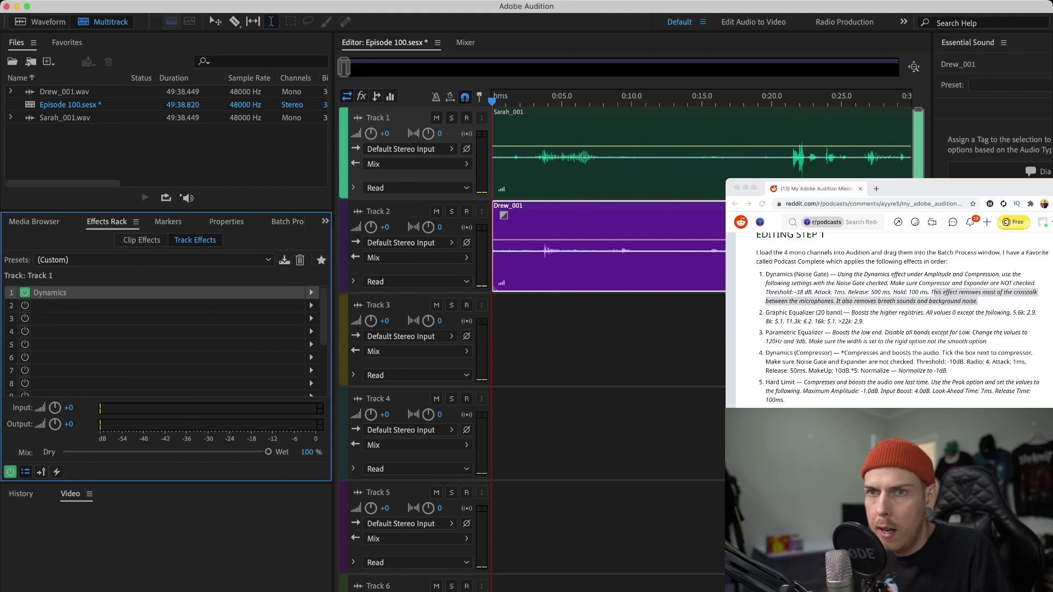
left_click(167, 305)
left_click(167, 318)
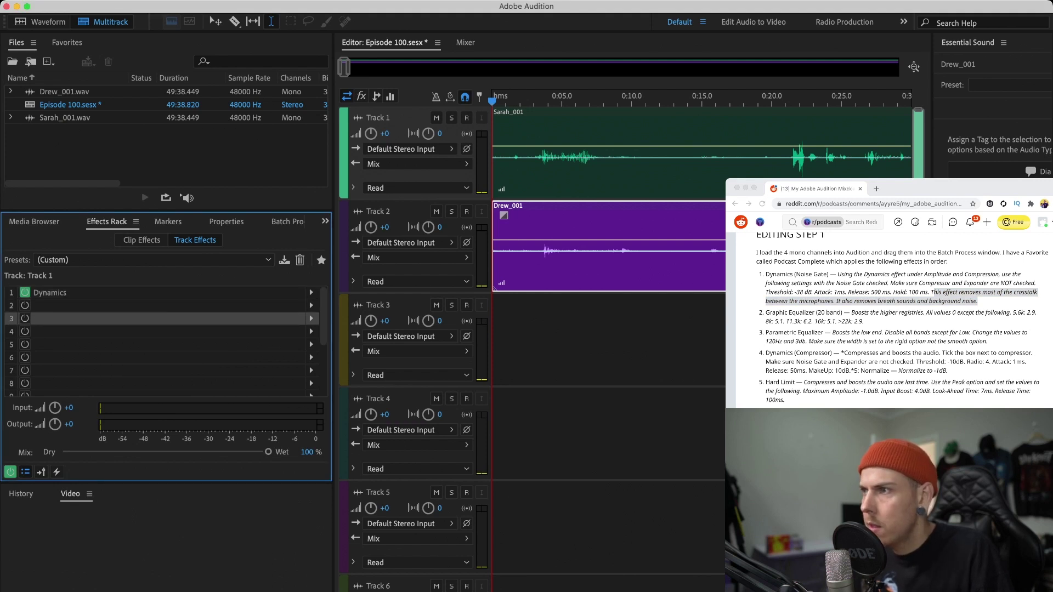
left_click(900, 301)
left_click_drag(766, 274, 784, 400)
left_click(898, 261)
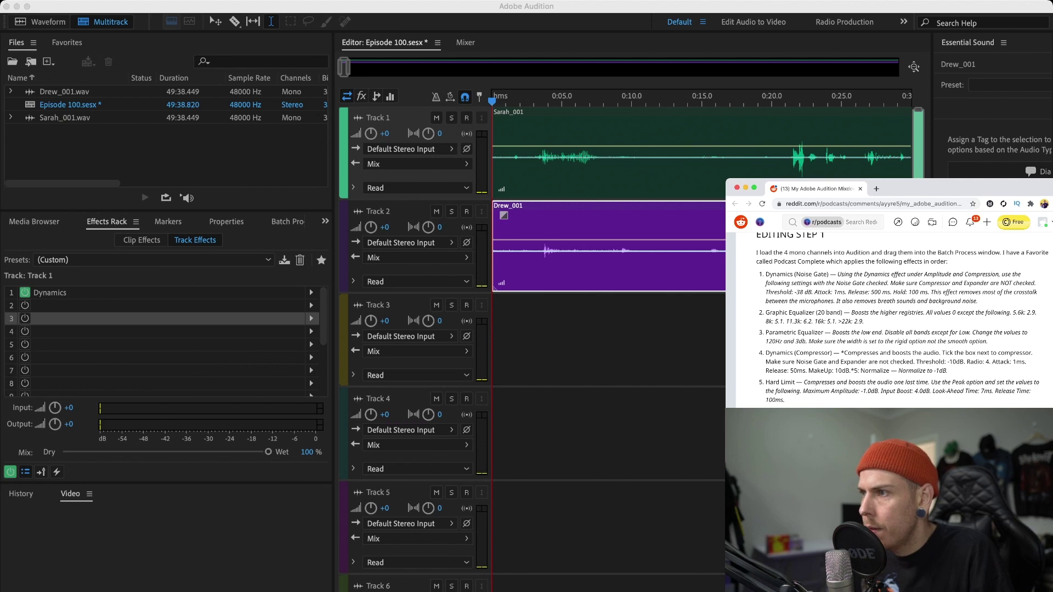
left_click_drag(766, 312, 883, 407)
Return to Adobe Audition and save Track 1's effects rack as a favorite.
key("super+Tab")
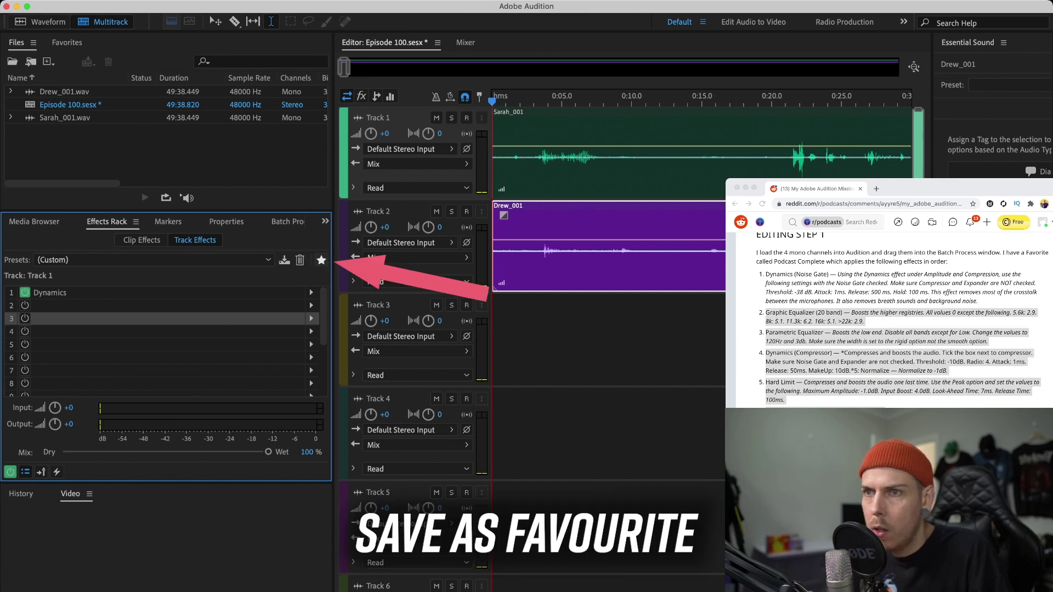
left_click(321, 260)
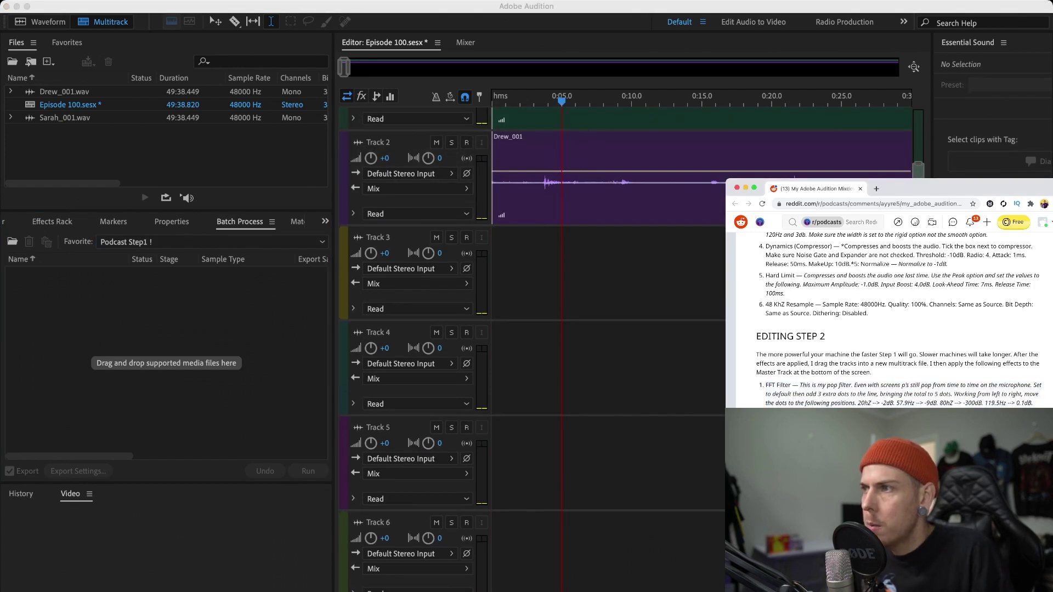
Recheck the Editing Step 1 effects list in the Reddit post, through the 48 kHz resample entry.
scroll(894, 320, "up", 3)
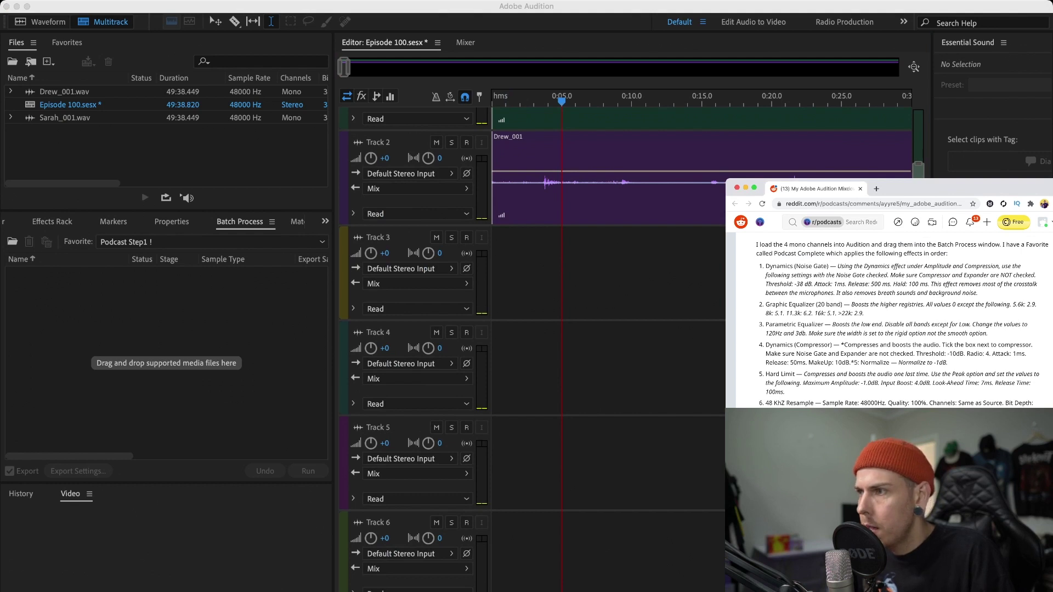
scroll(899, 320, "down", 3)
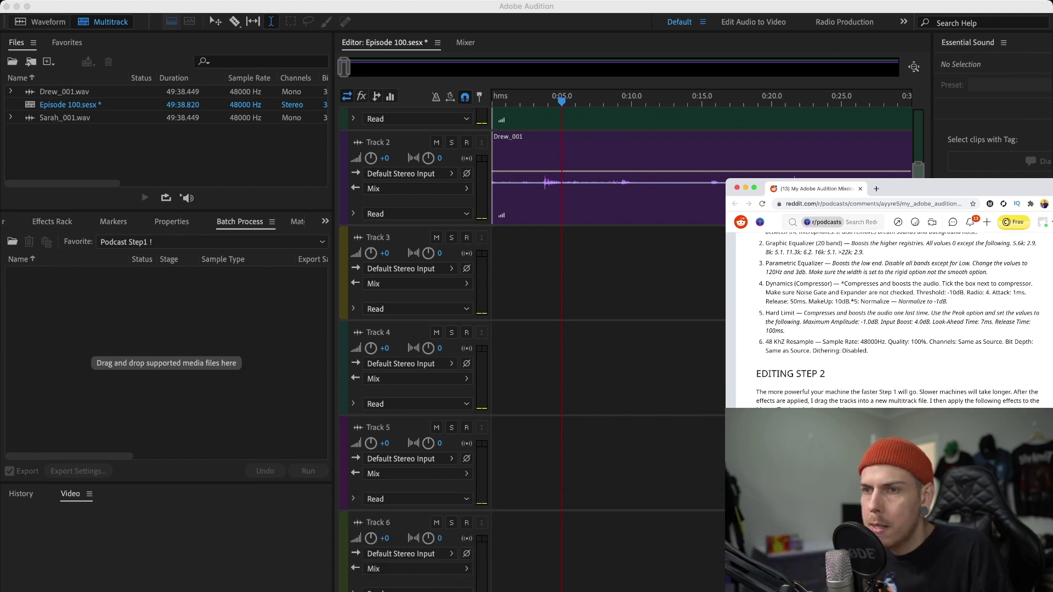
scroll(494, 340, "down", 3)
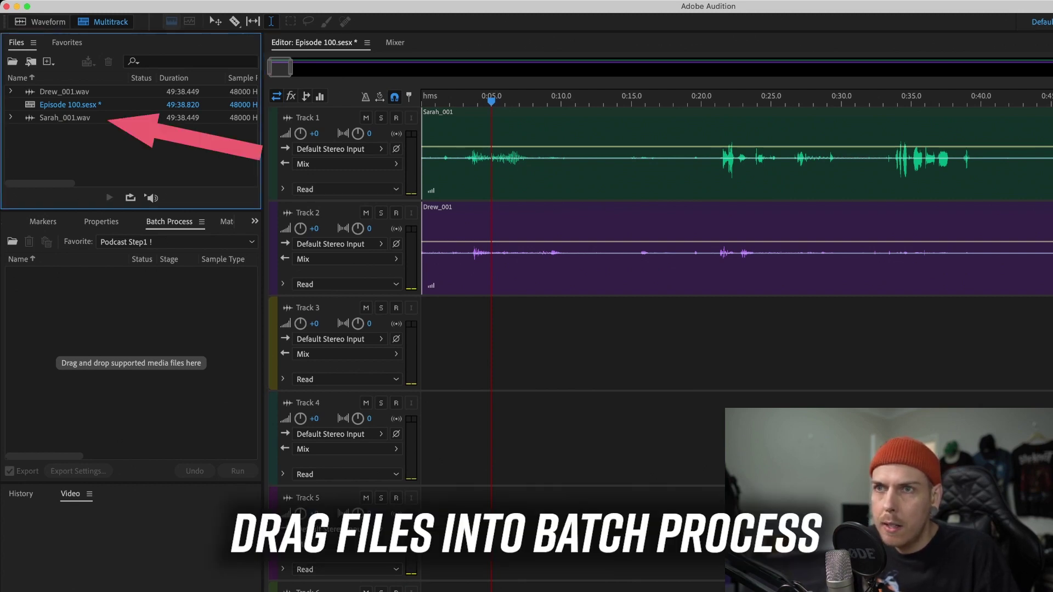
Add both recorded WAV files to the batch process list.
left_click(64, 92)
left_click(64, 117, "super")
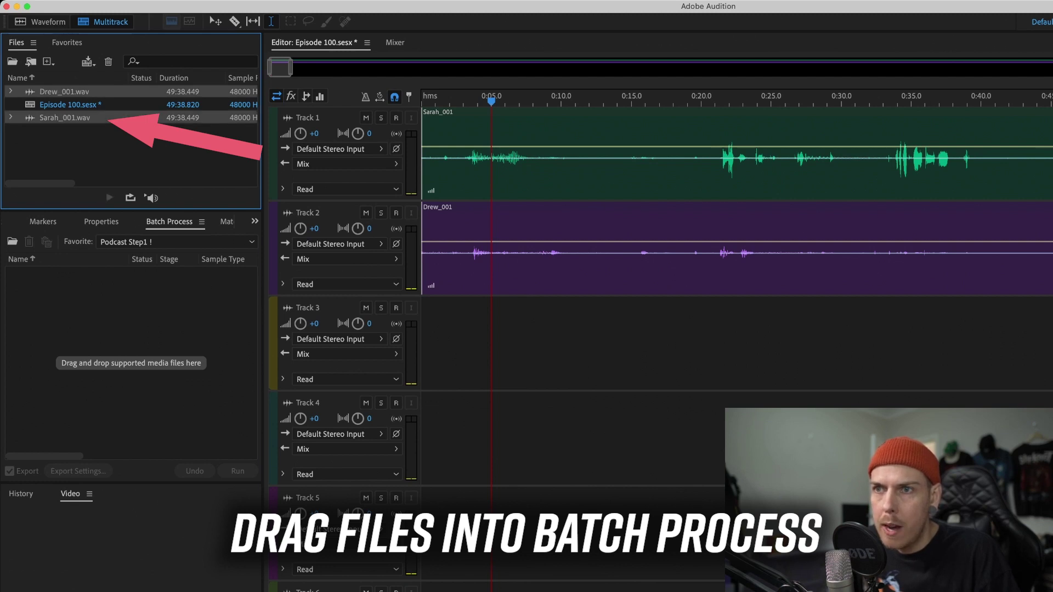
left_click_drag(64, 117, 110, 312)
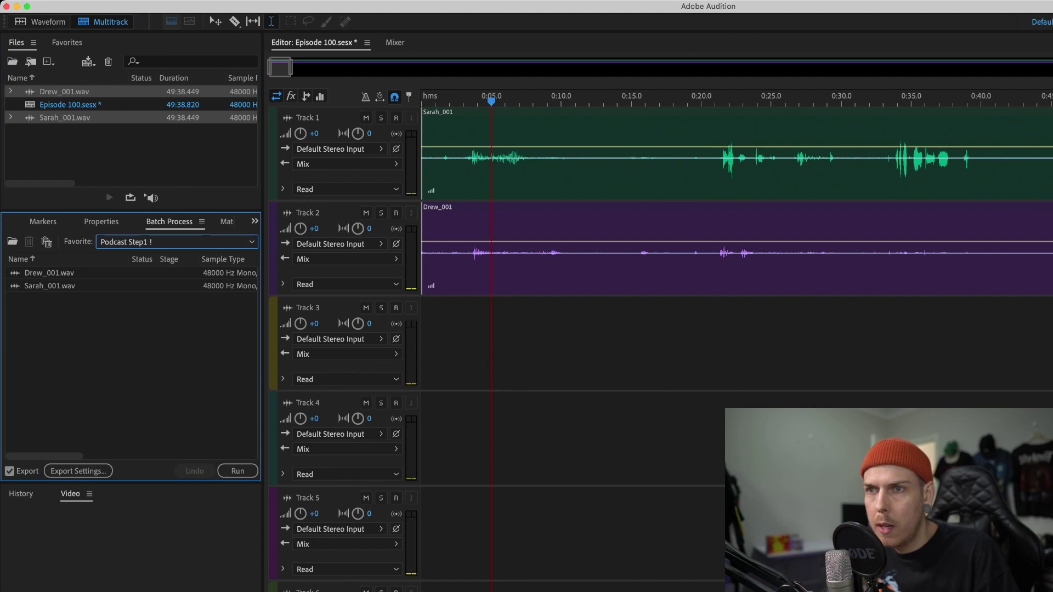
Choose the Podcast Step 1 favorite, check the export settings and run the batch process on both files.
key("Up")
left_click(78, 471)
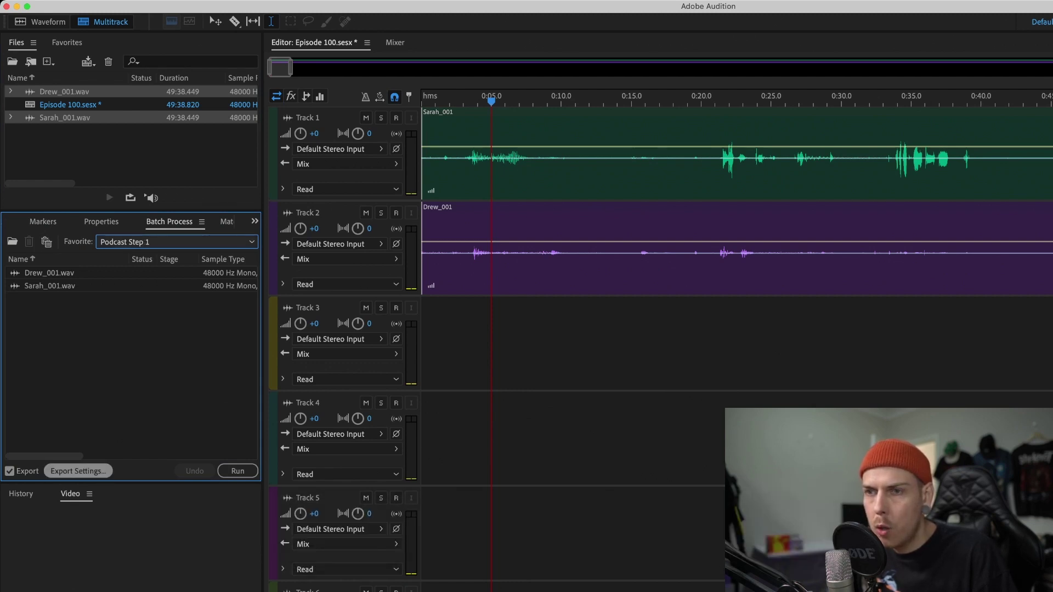
left_click(78, 471)
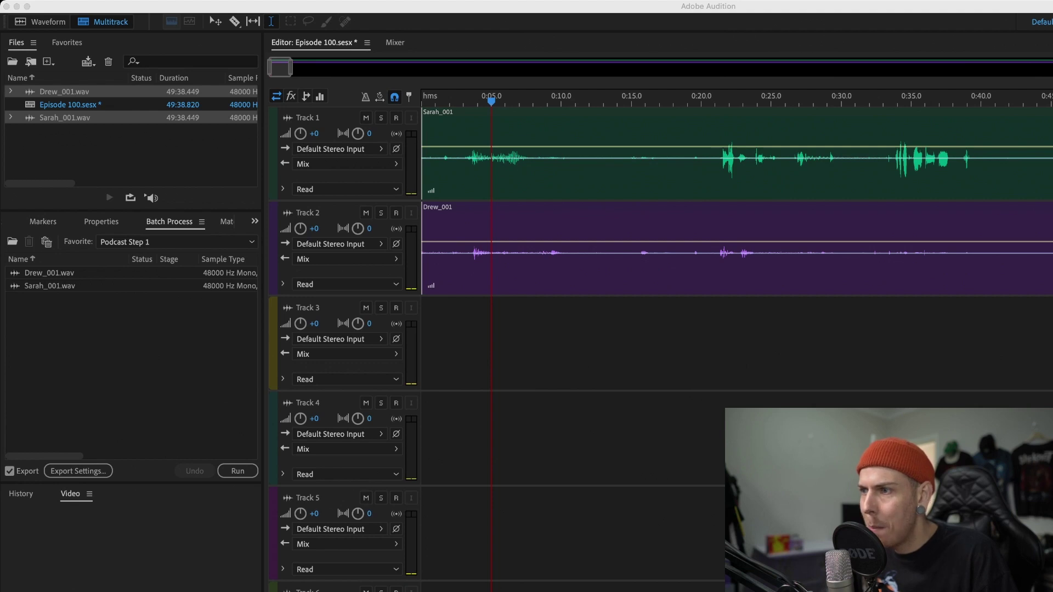
key("super+Tab")
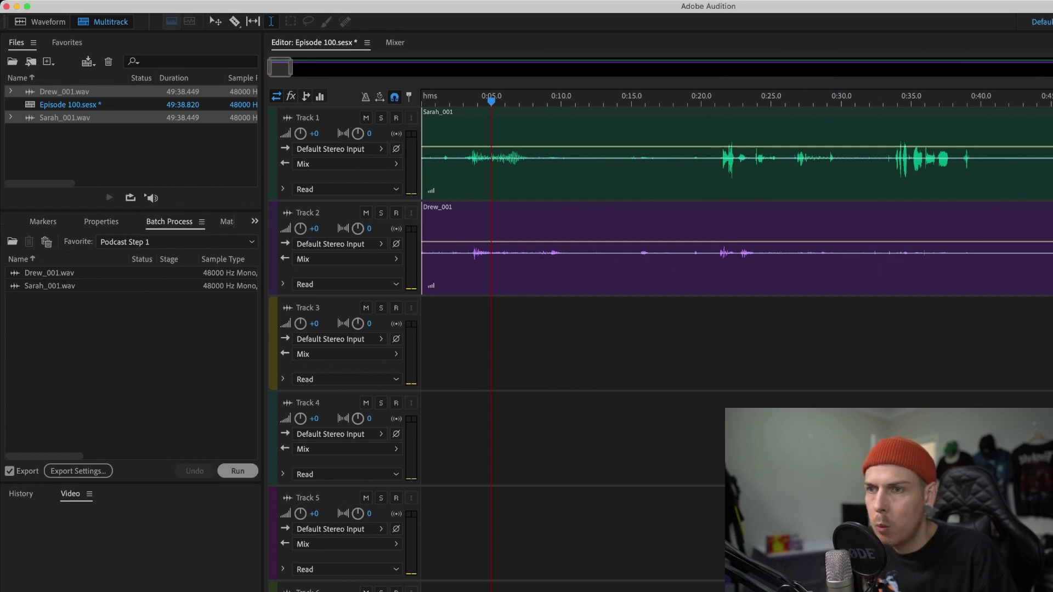
left_click(238, 471)
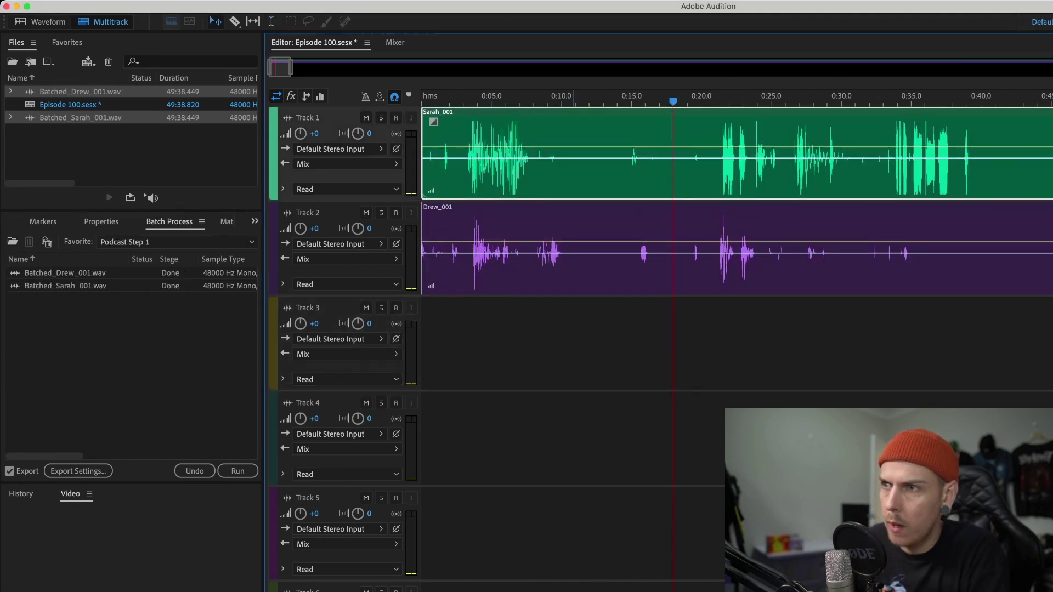
Delete the clips from Track 1 and Track 2 and remove both processed WAV files from the project's file list.
key("Delete")
left_click(549, 250)
key("Delete")
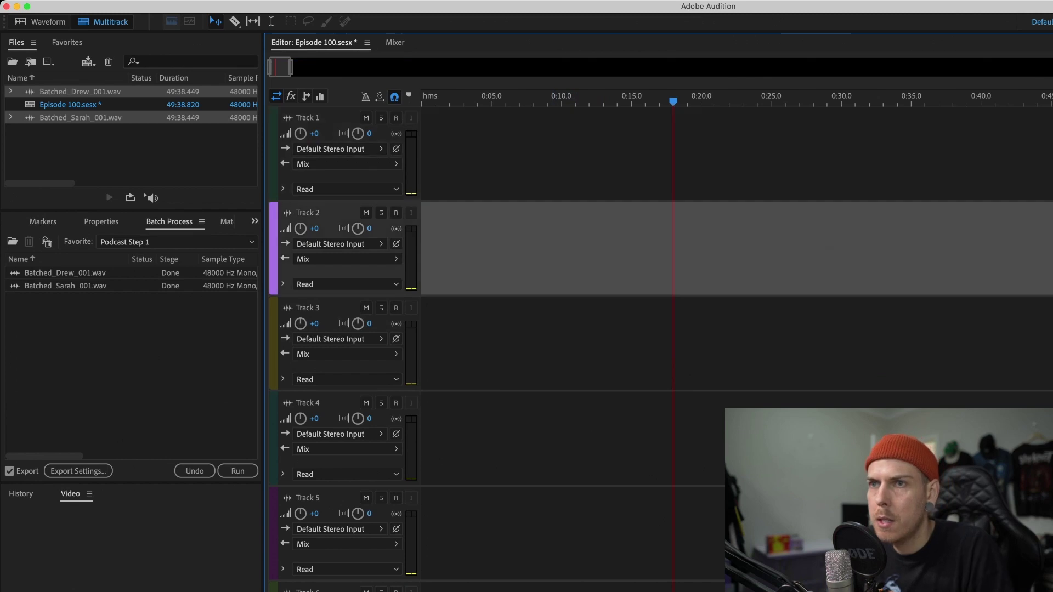
left_click(108, 62)
Import the two exported batched WAV files, placing the first listed on Track 2 and the second on Track 1.
key("super+i")
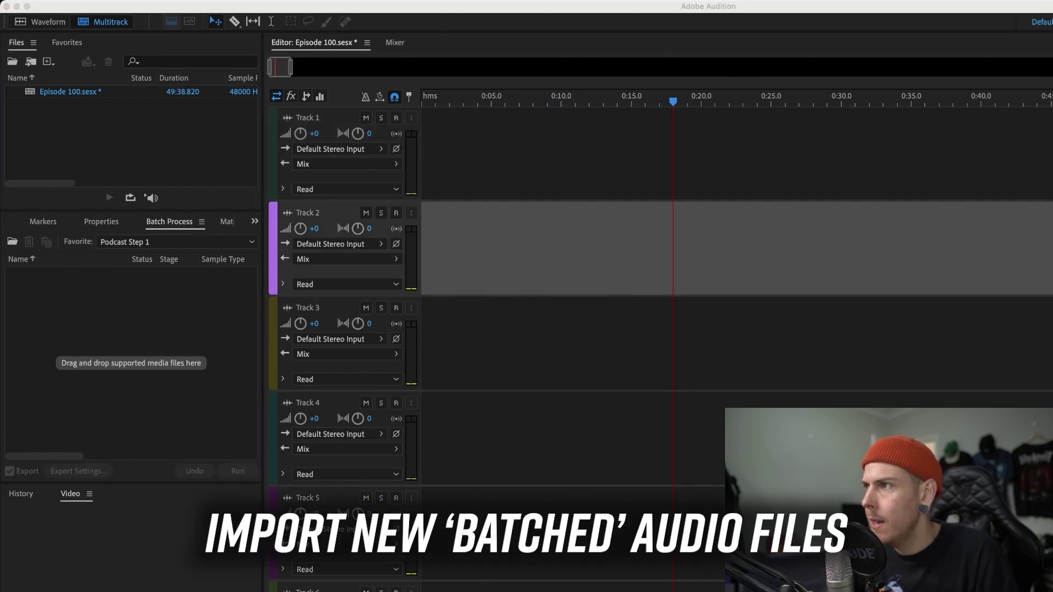
key("Return")
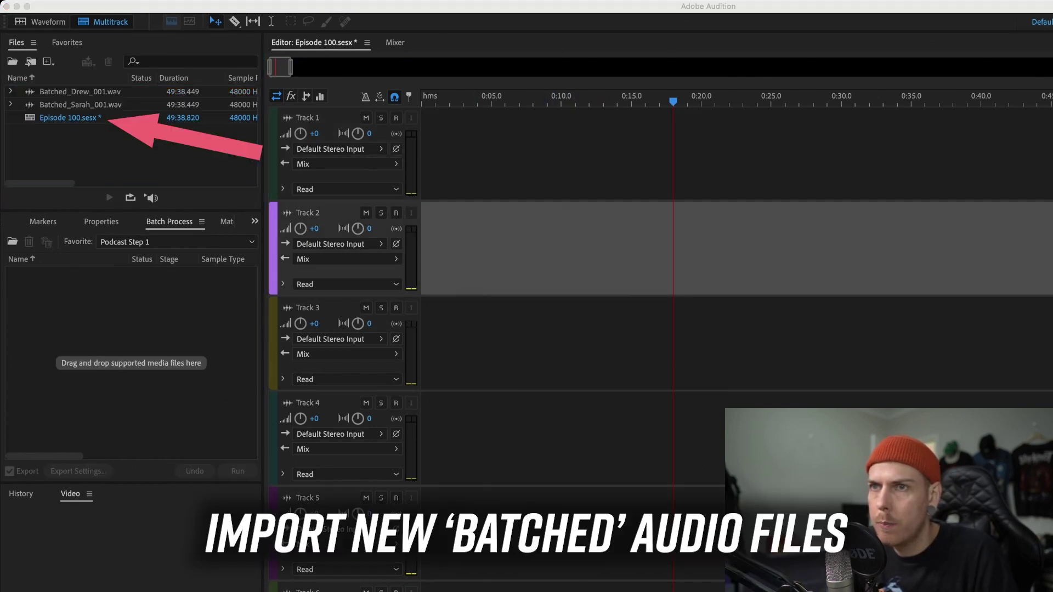
left_click_drag(80, 91, 423, 246)
left_click(80, 104)
left_click_drag(79, 104, 439, 154)
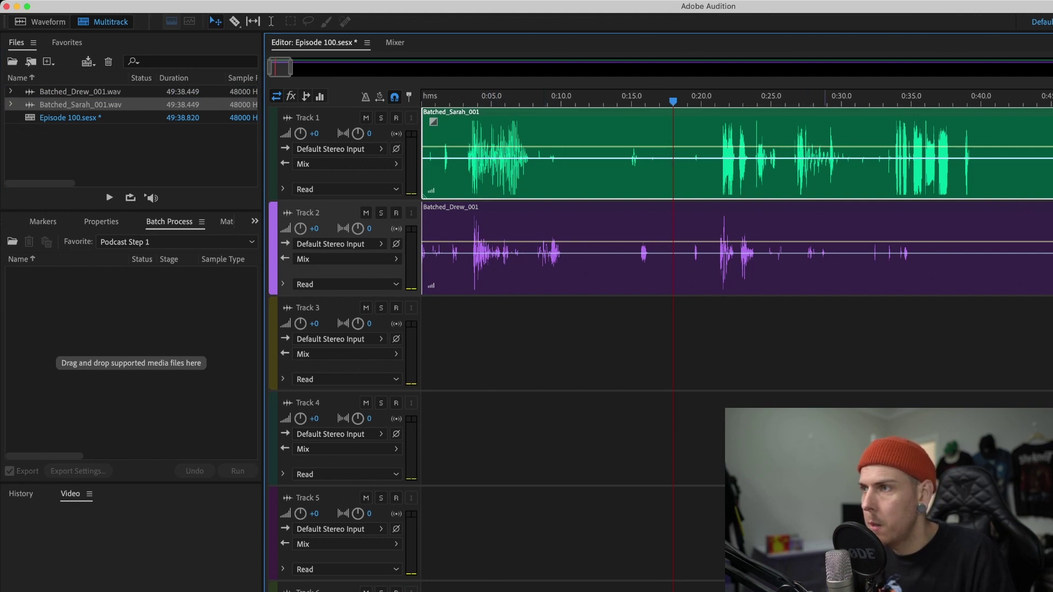
Examine the waveforms of both batched clips over a longer stretch of the timeline.
key("minus")
key("minus")
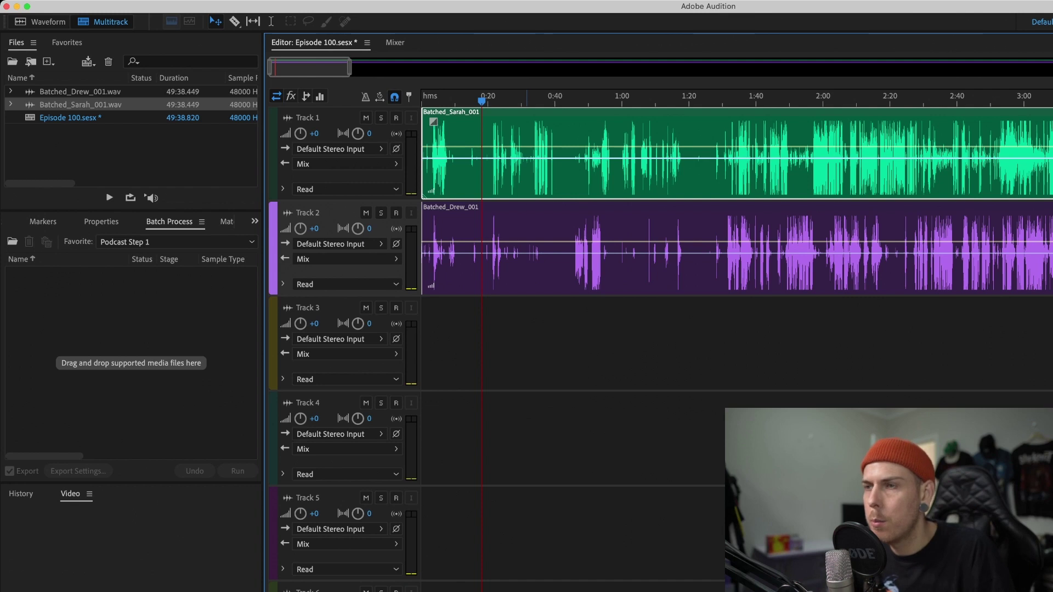
left_click(340, 308)
scroll(340, 308, "down", 2)
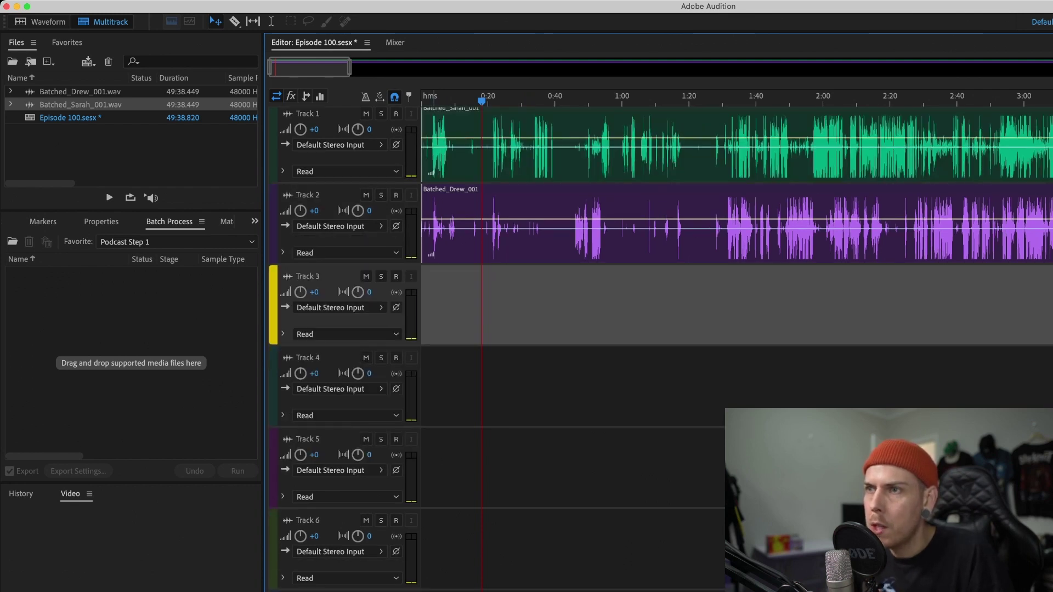
Apply the Podcast Step 2 effects preset to the session's Mix track.
left_click(451, 160)
left_click(459, 240)
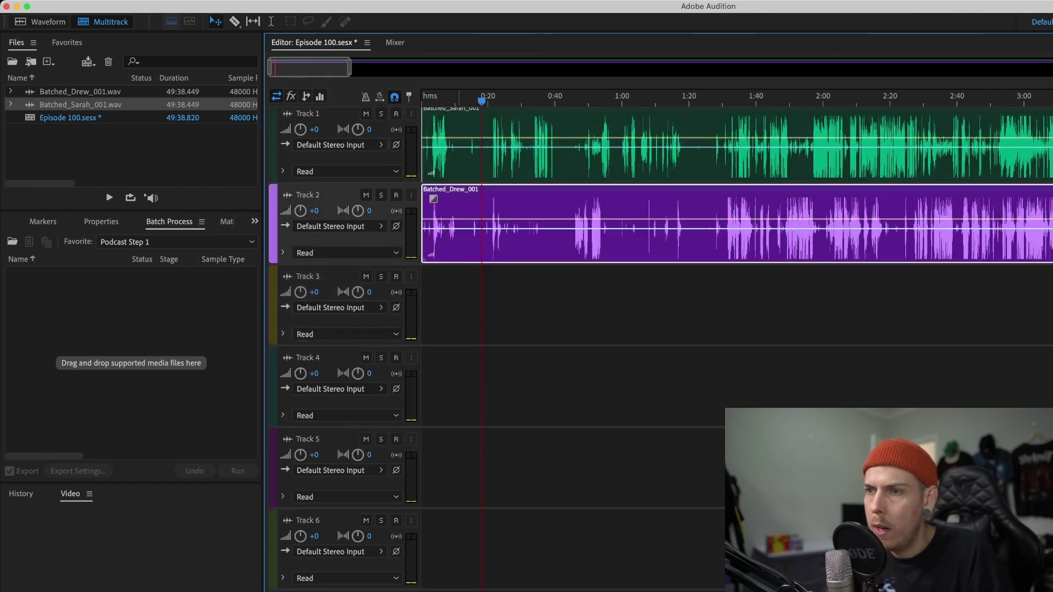
scroll(359, 455, "down", 3)
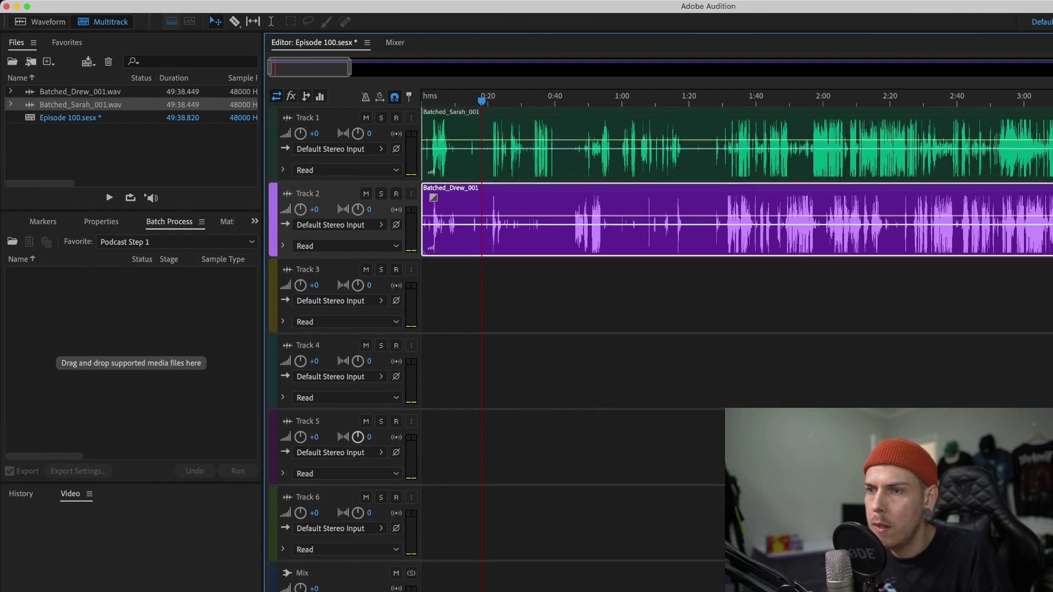
left_click(351, 555)
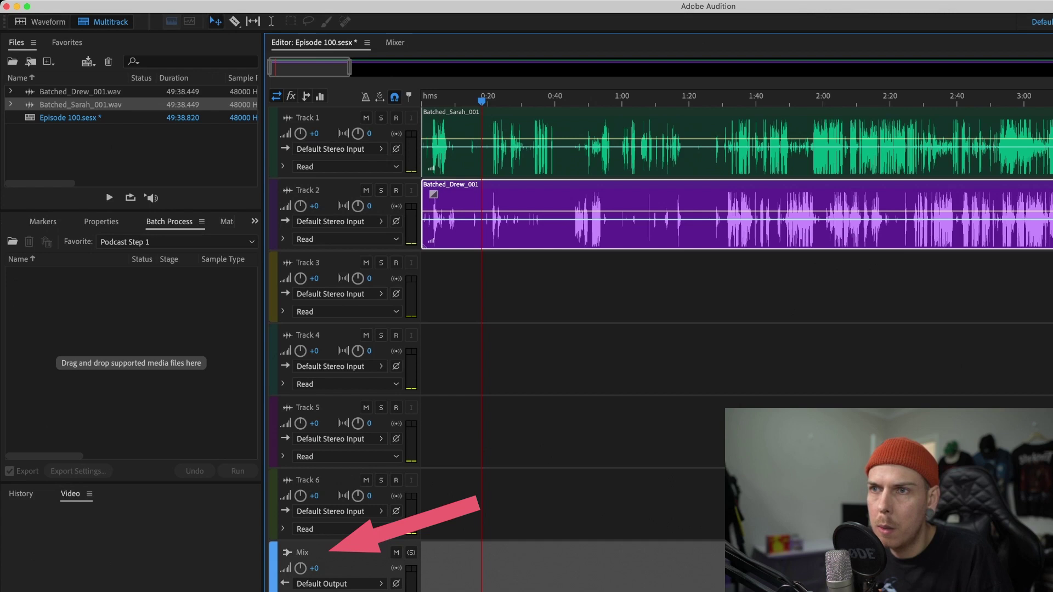
left_click(254, 221)
left_click(277, 246)
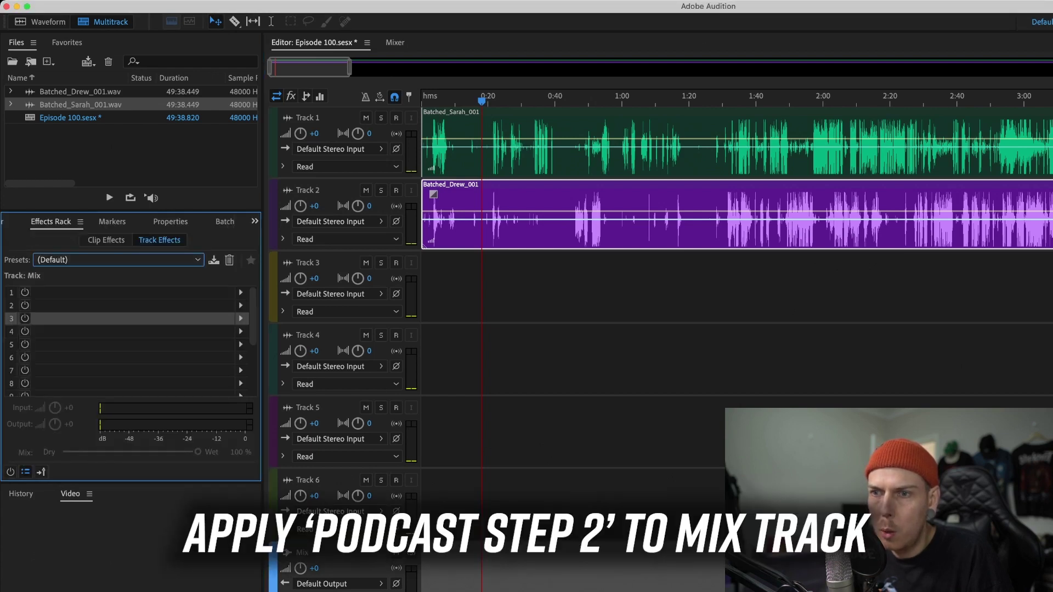
left_click(118, 259)
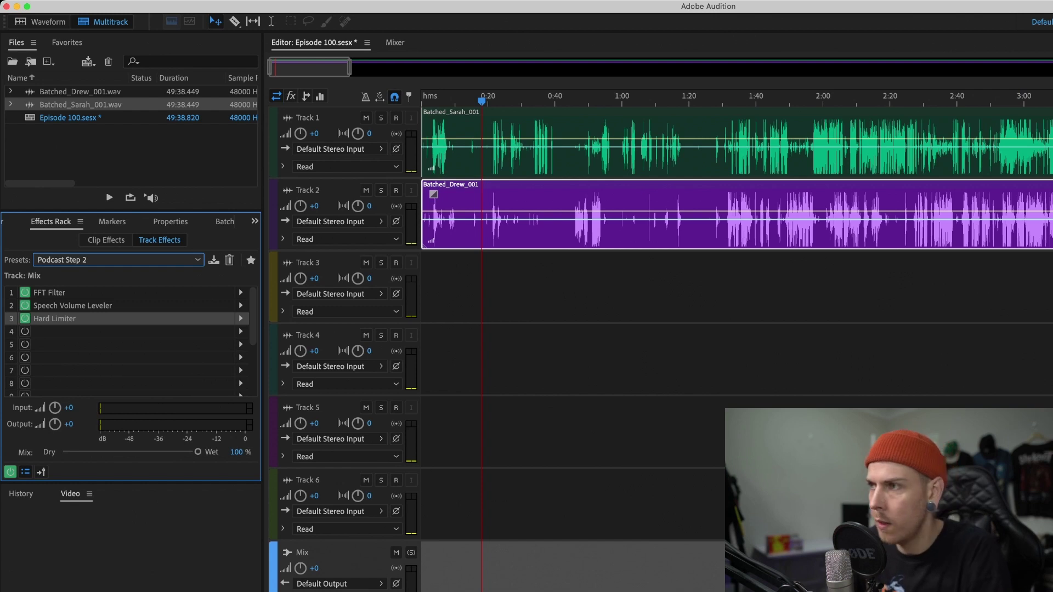
Examine the waveforms of both voice clips on Tracks 1 and 2 between about 2:20 and 4:40.
left_click(828, 101)
key("equal")
key("equal")
key("equal")
key("equal")
key("equal")
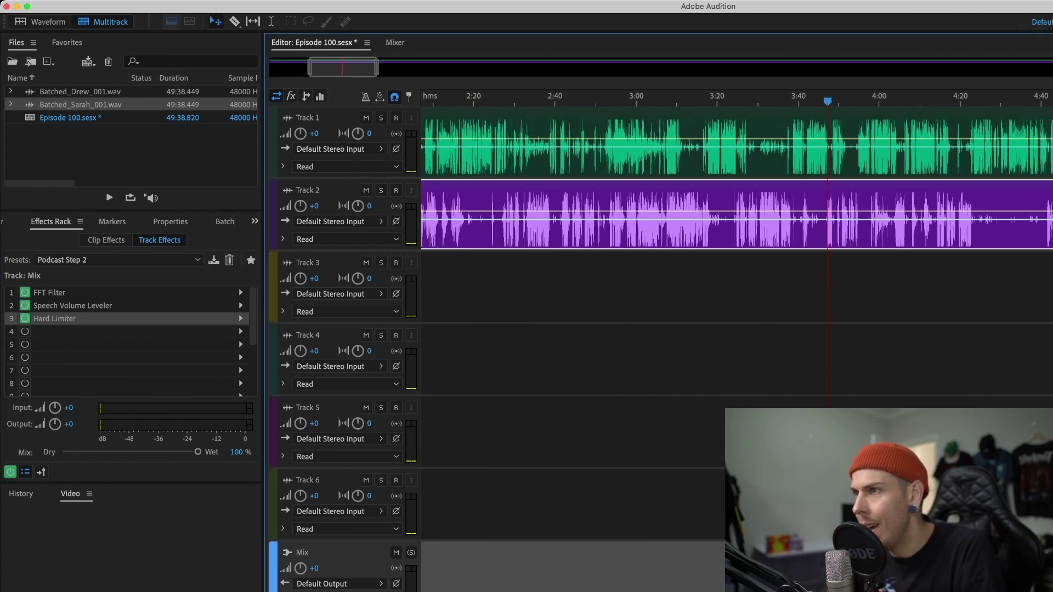
scroll(735, 181, "up", 3)
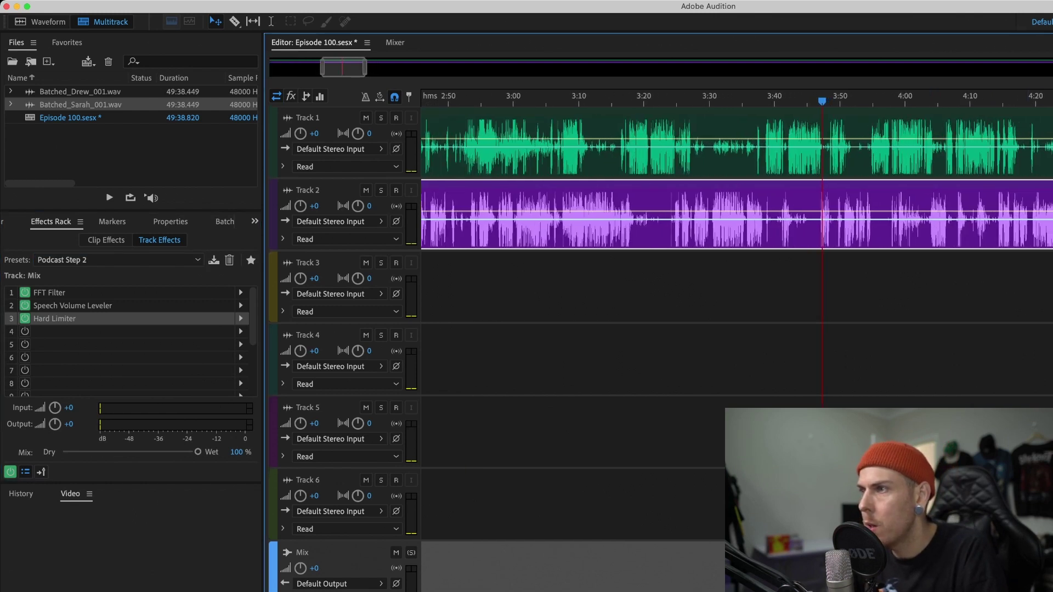
scroll(735, 181, "right", 5)
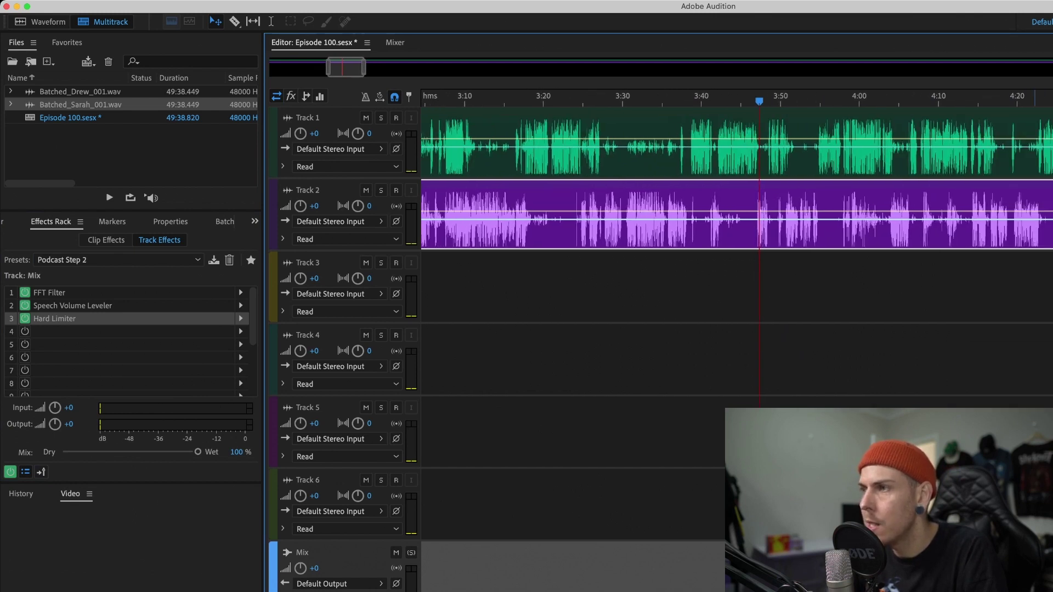
scroll(880, 181, "up", 1)
scroll(880, 181, "right", 3)
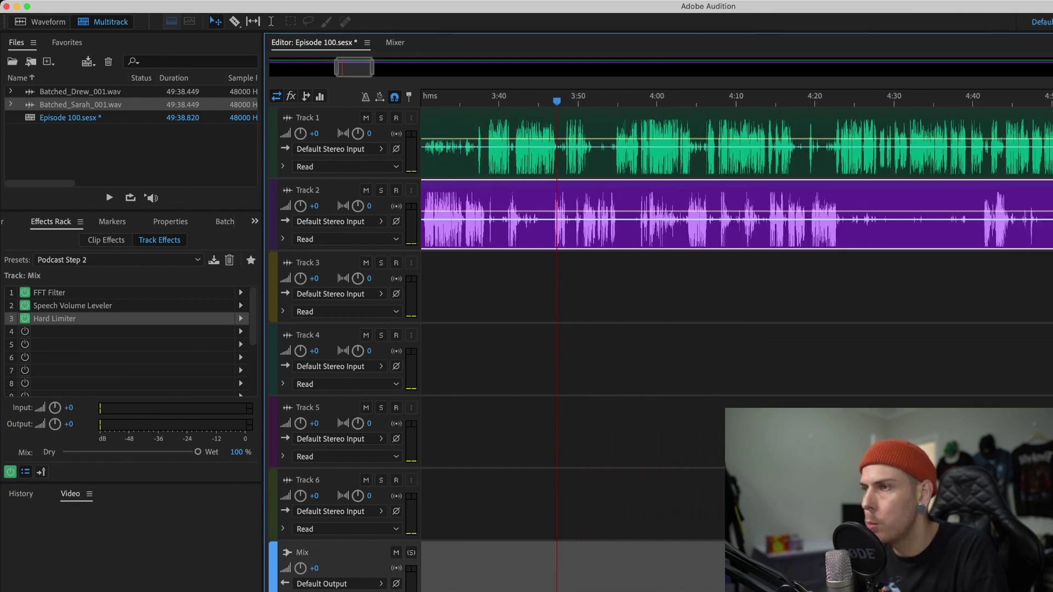
scroll(881, 181, "left", 6)
scroll(735, 181, "right", 6)
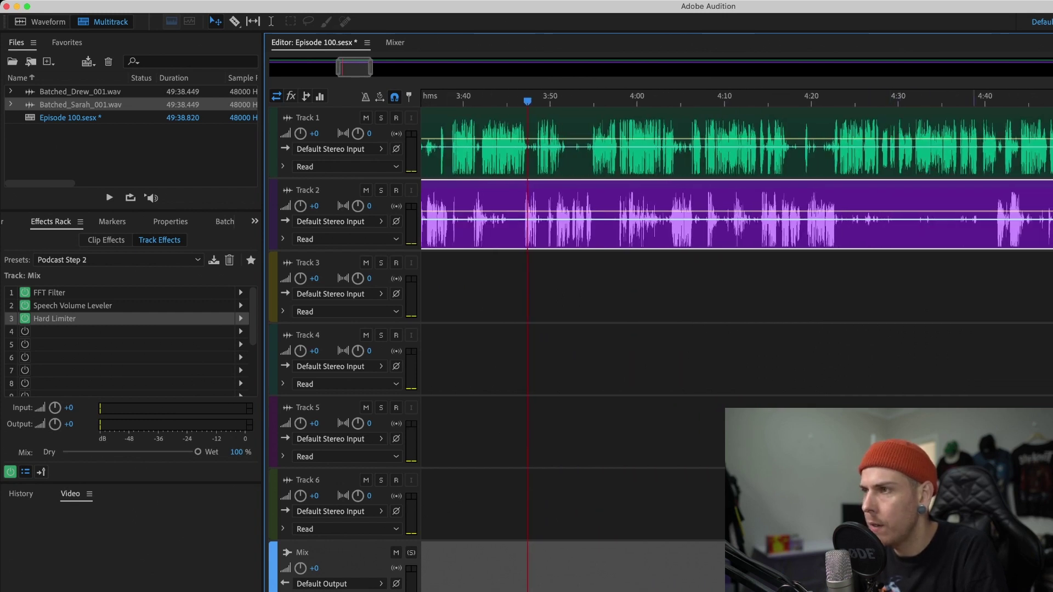
scroll(735, 181, "down", 5)
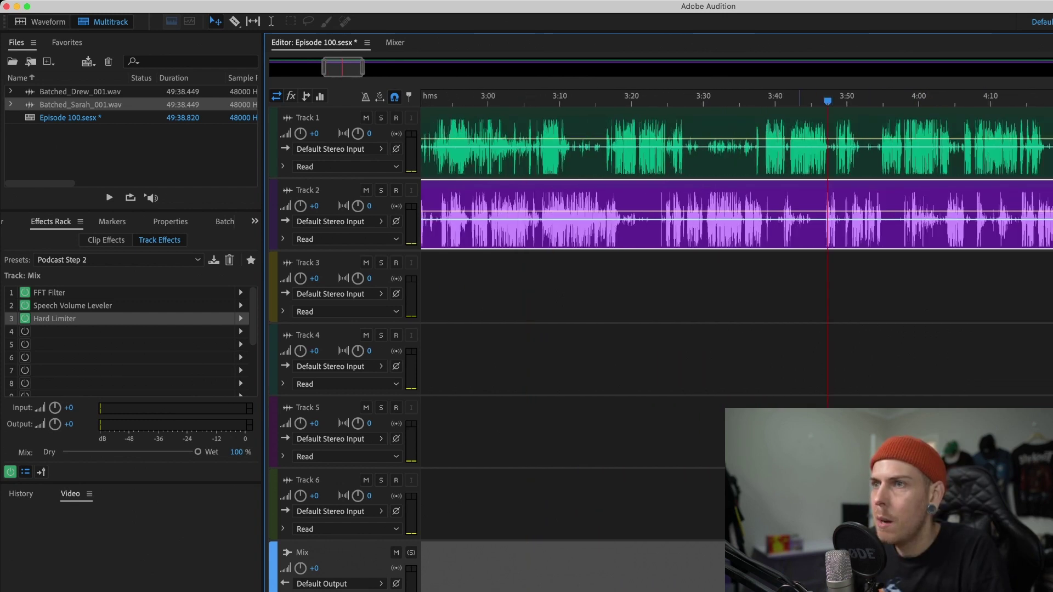
key("minus")
key("minus")
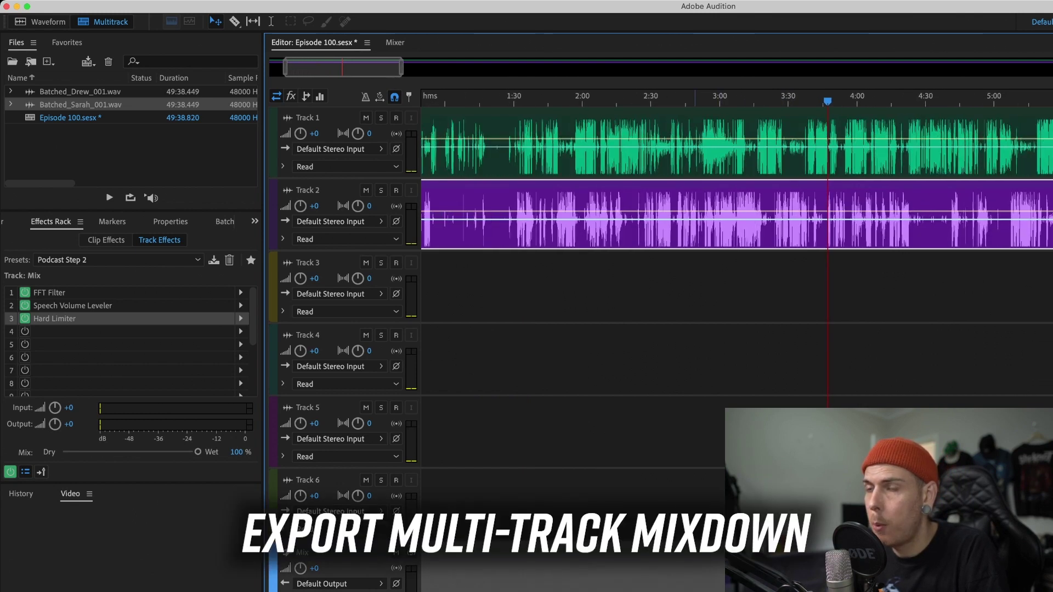
Export the Episode 100 multitrack session as an MP3 mixdown.
key("minus")
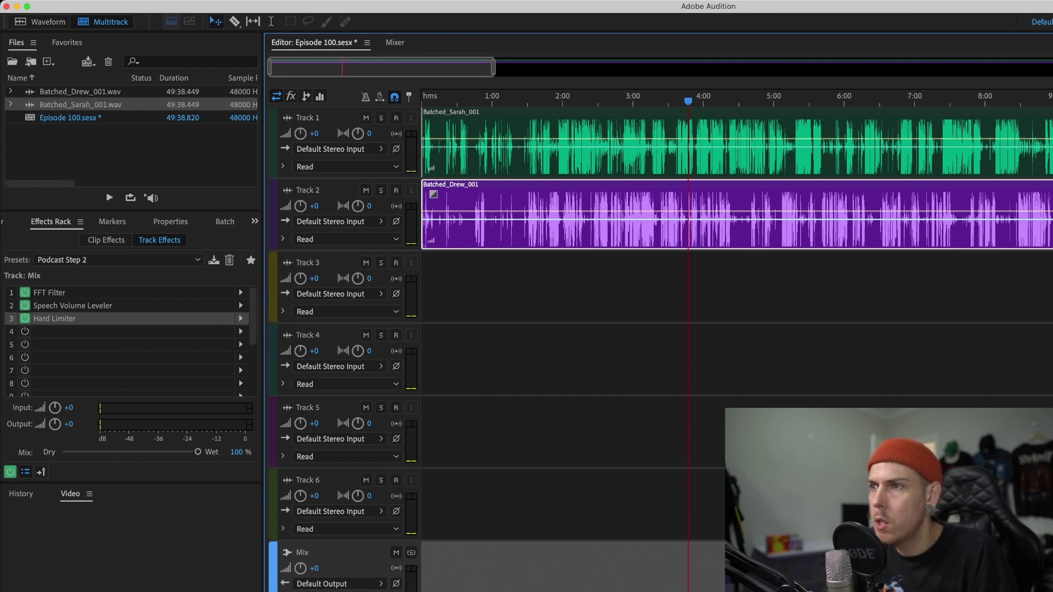
key("super+Tab")
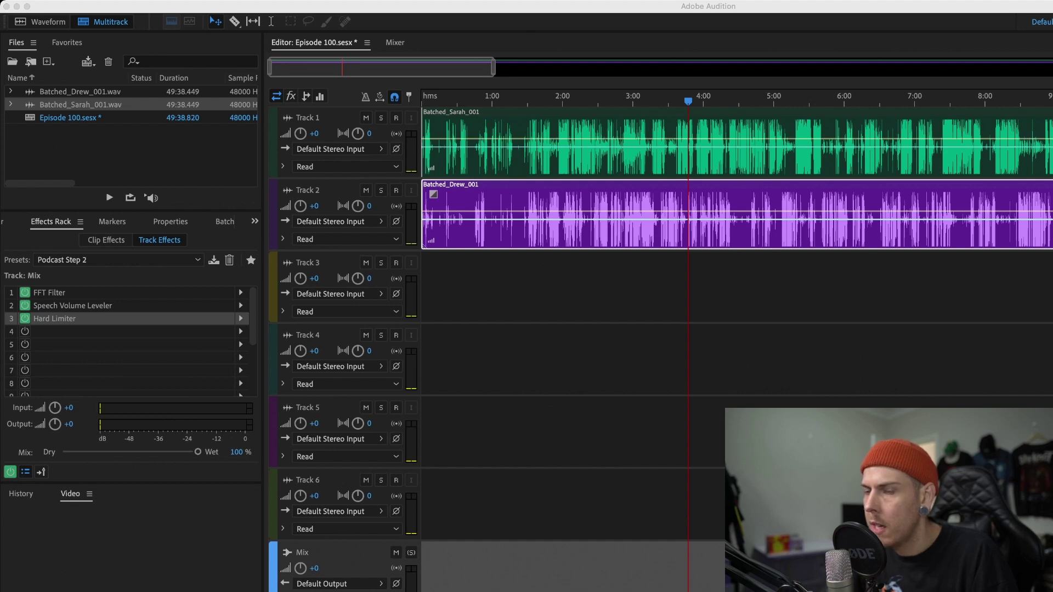
key("Return")
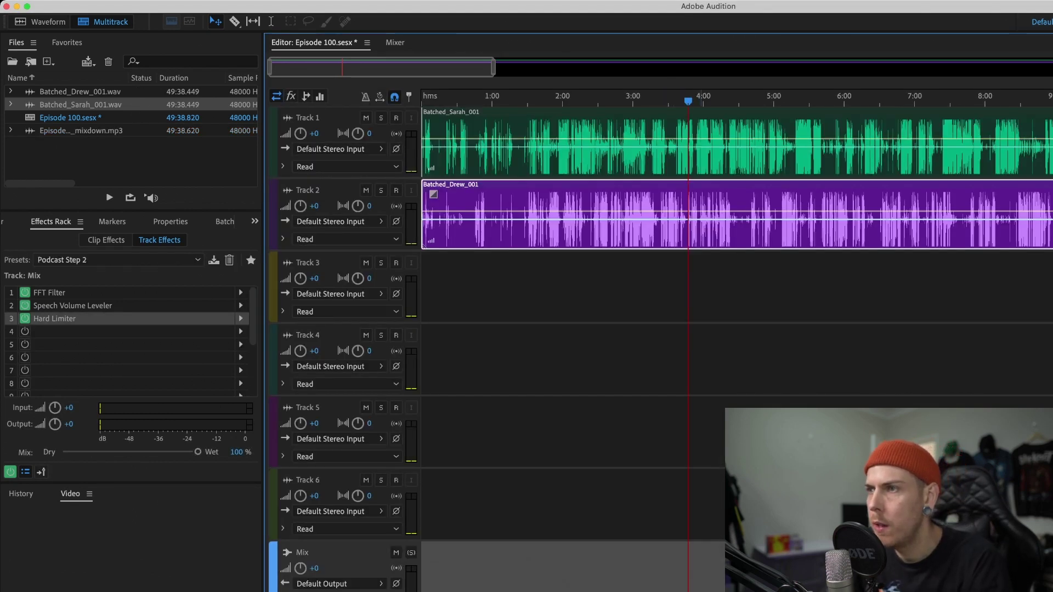
Inspect both voice tracks in close detail from about 3:40 to 4:32, comparing where each speaker talks or overlaps.
scroll(701, 96, "up", 5)
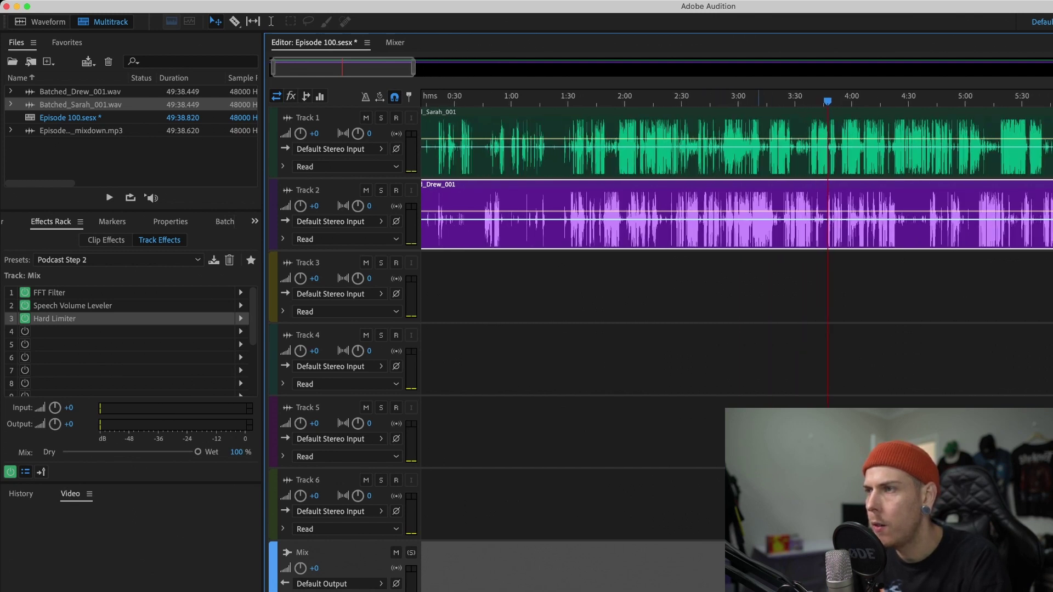
key("equal")
key("equal")
key("equal")
key("equal")
key("equal")
key("equal")
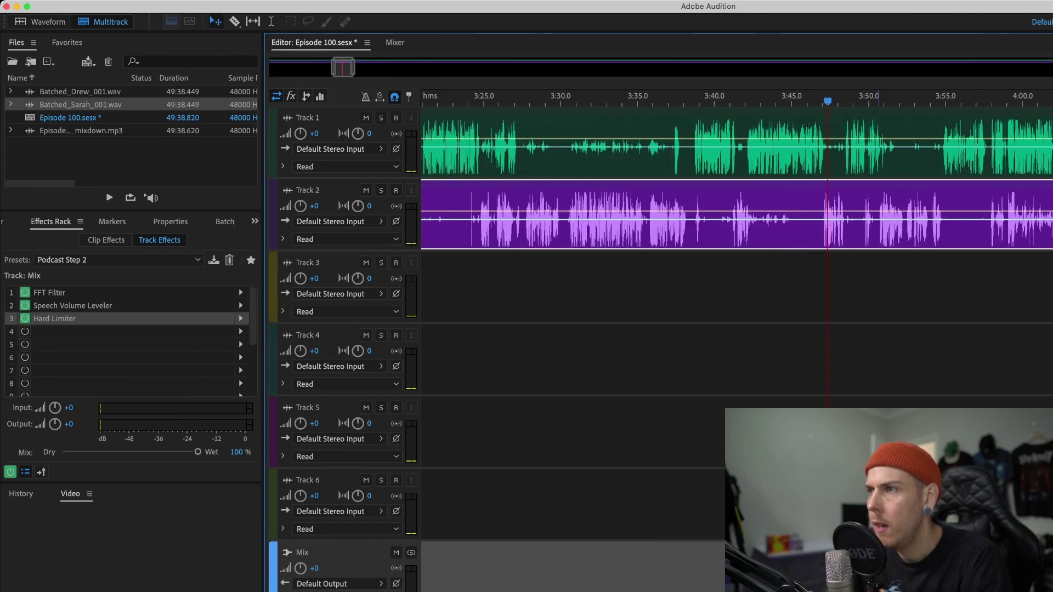
key("equal")
key("equal")
key("equal")
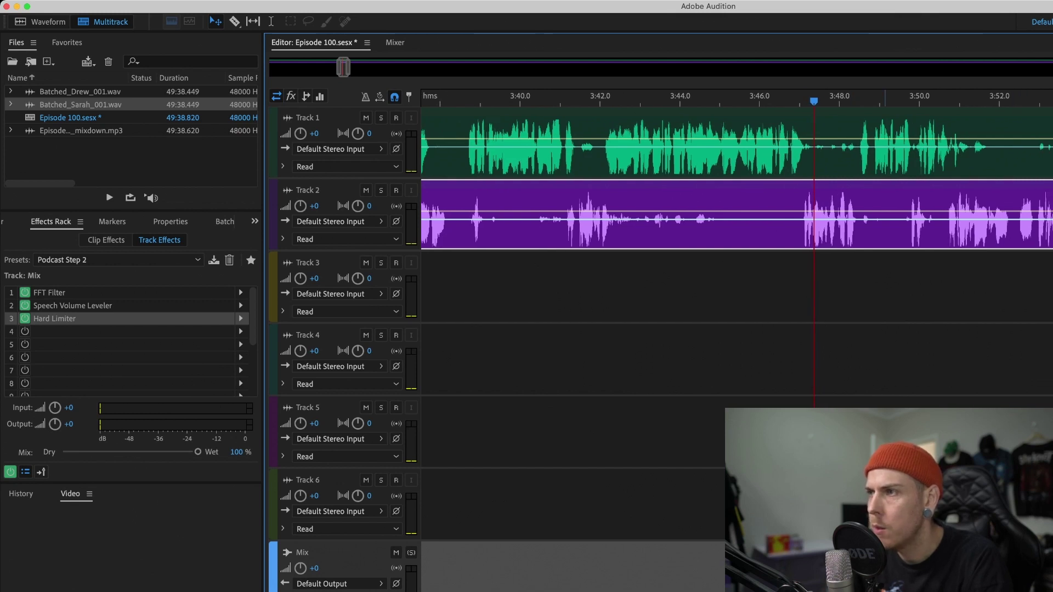
scroll(737, 178, "right", 6)
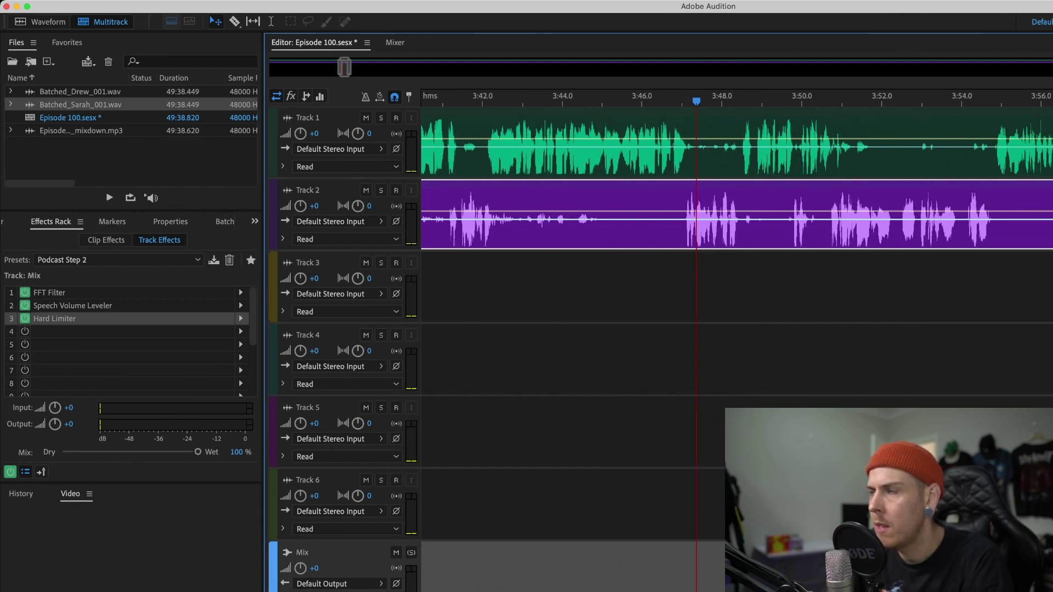
scroll(737, 181, "right", 15)
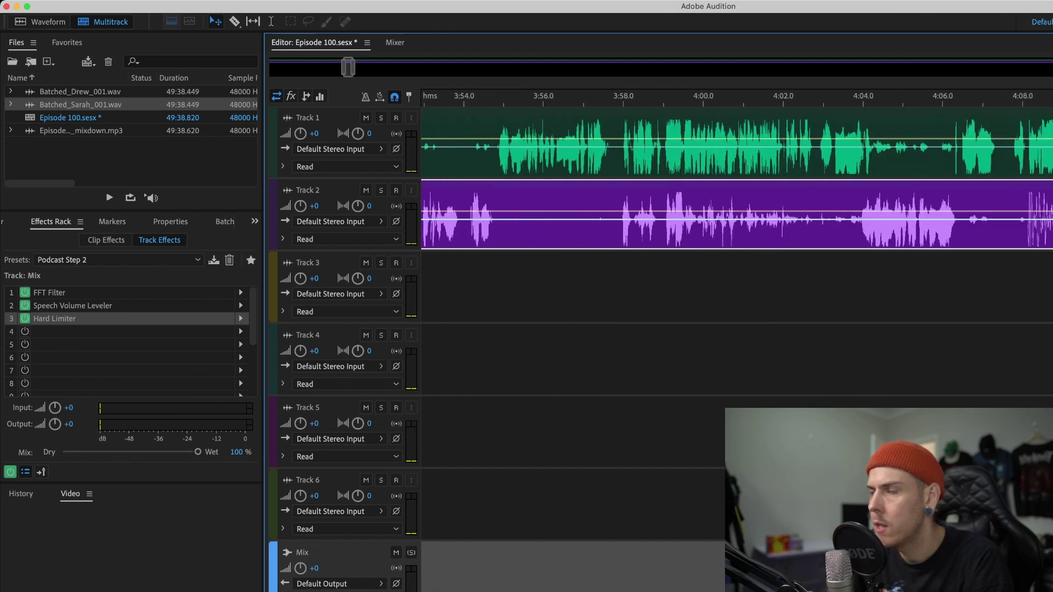
scroll(737, 181, "right", 5)
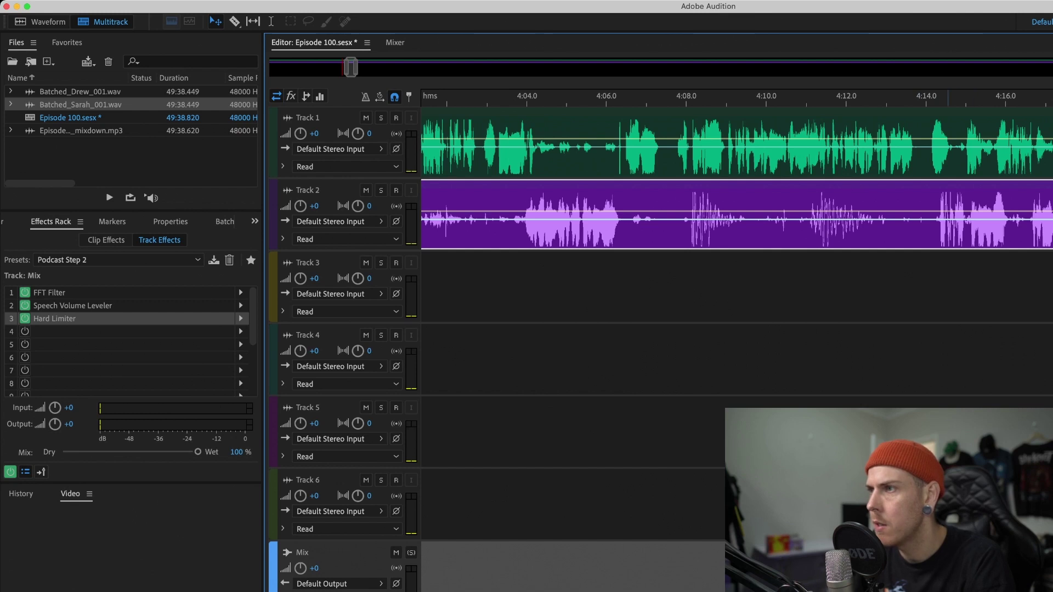
scroll(738, 181, "right", 10)
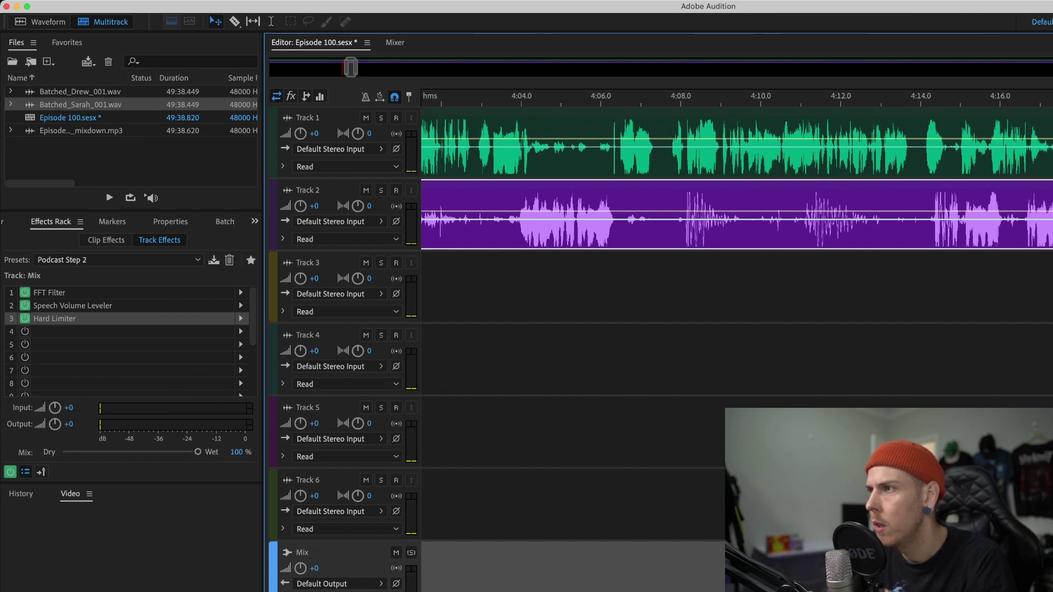
scroll(737, 181, "right", 1)
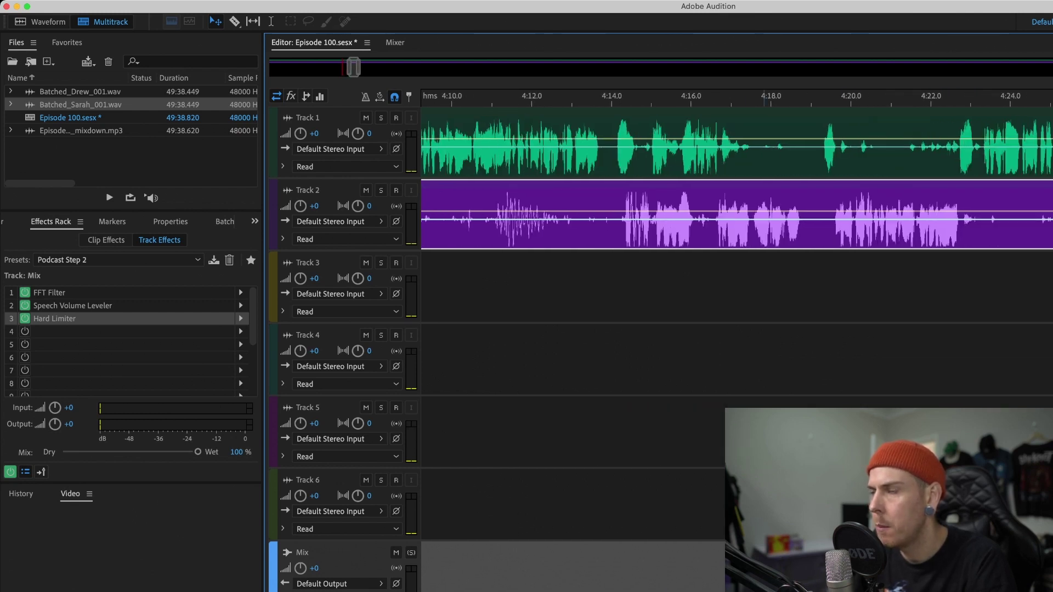
scroll(737, 181, "right", 6)
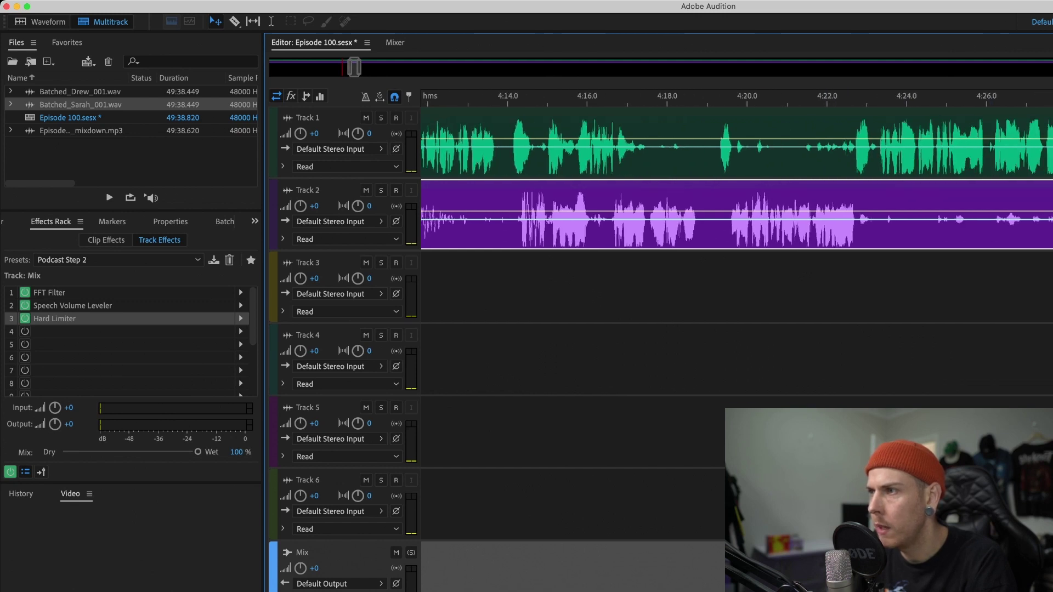
scroll(737, 181, "right", 17)
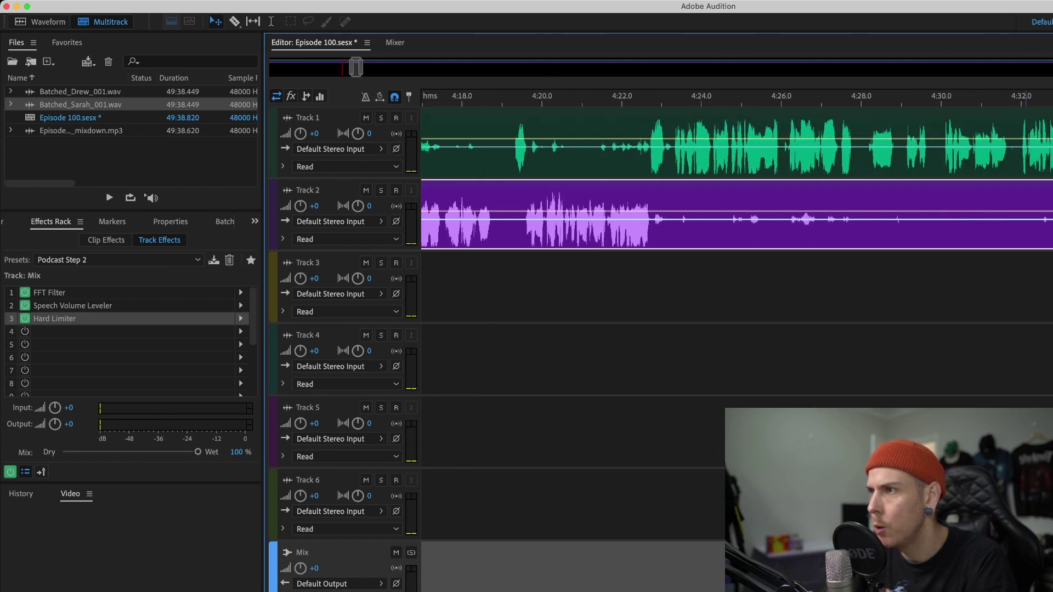
scroll(737, 181, "right", 11)
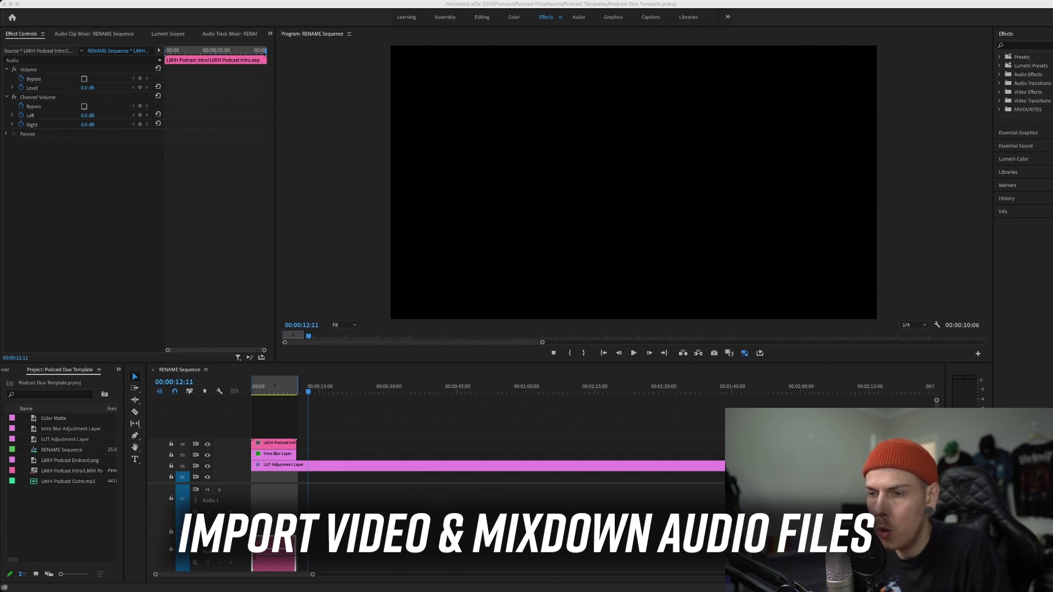
In Premiere Pro, place C0002.MP4 on V1 and A1 at about 15 seconds, with Episode 100_mixdown.mp3 on A2 beneath it.
left_click_drag(725, 477, 647, 477)
key("super+z")
left_click_drag(725, 477, 322, 477)
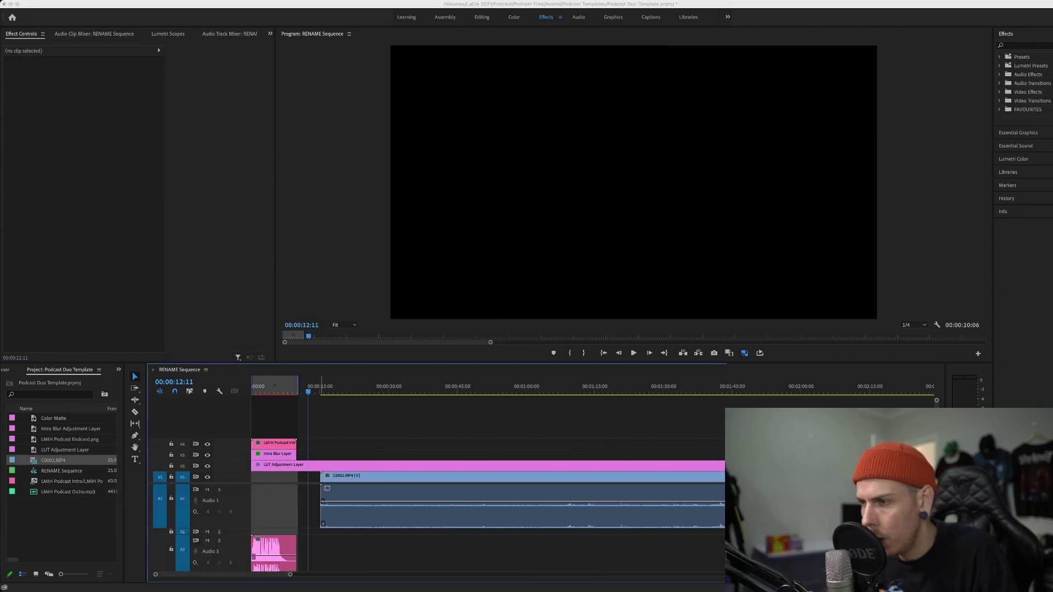
left_click_drag(725, 532, 331, 532)
left_click_drag(328, 488, 328, 489)
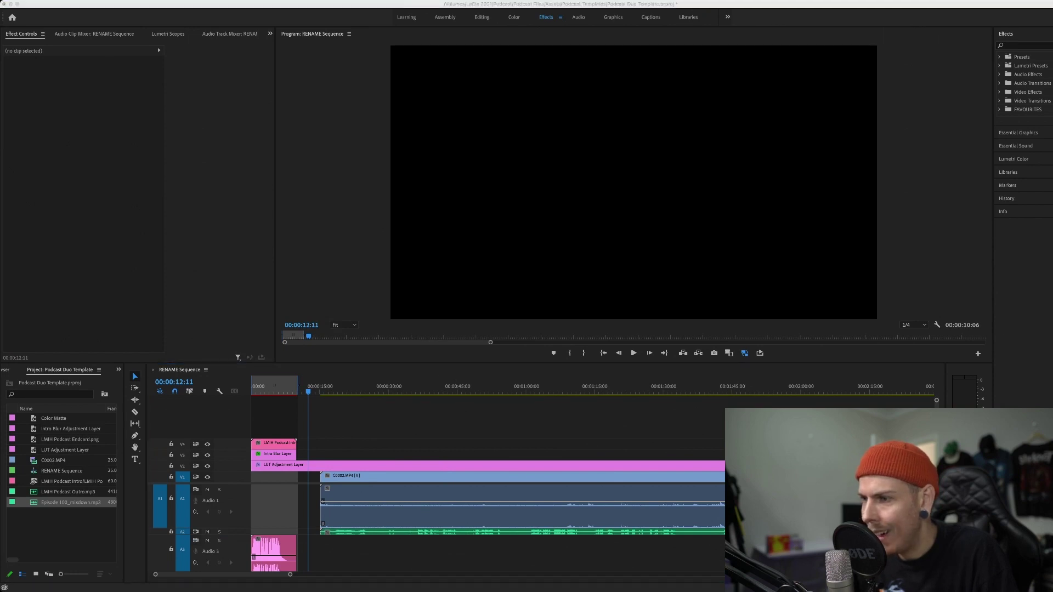
Synchronise the C0002.MP4 camera clip with the mixdown audio and check that their waveforms match around 00:09:04:00.
left_click(229, 508)
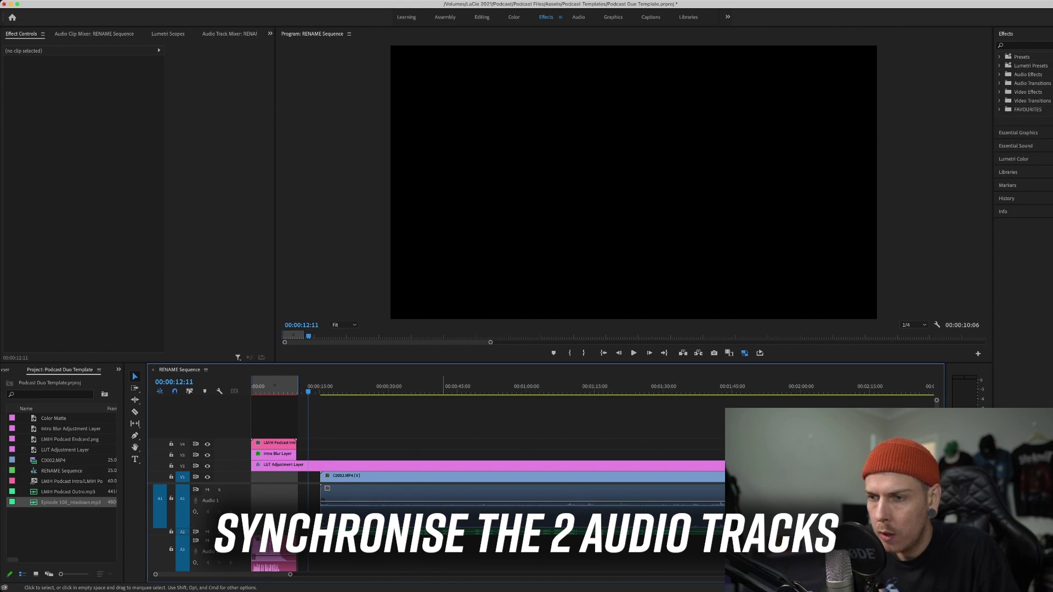
left_click_drag(439, 549, 411, 509)
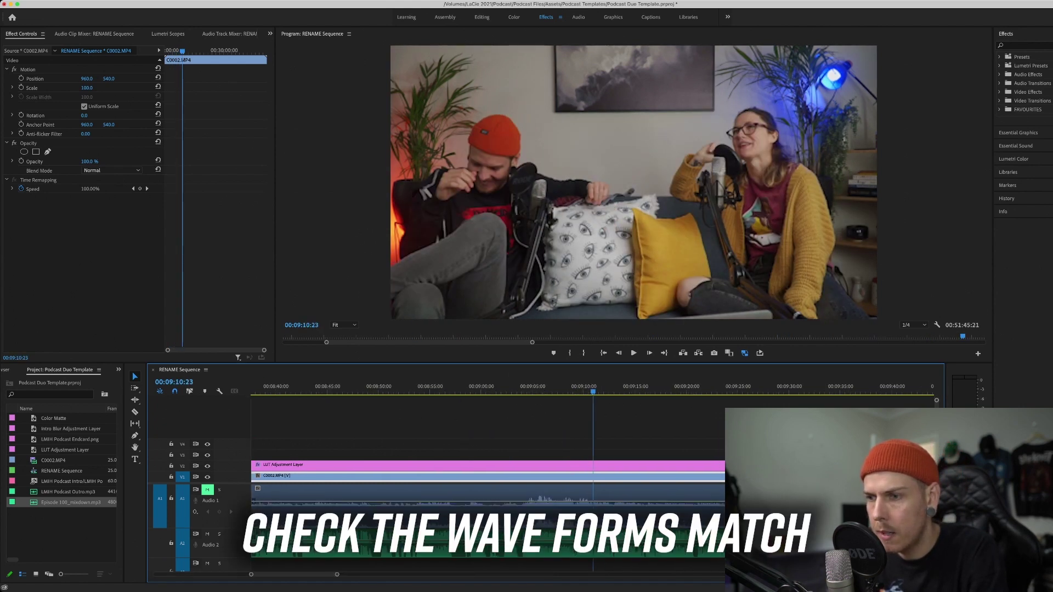
key("=")
key("=")
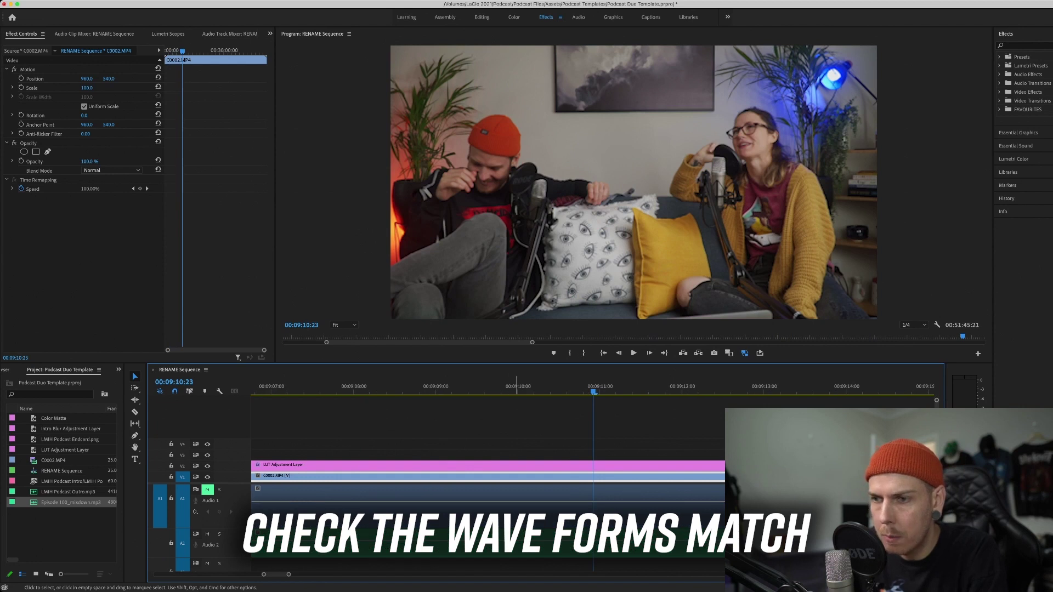
key("minus")
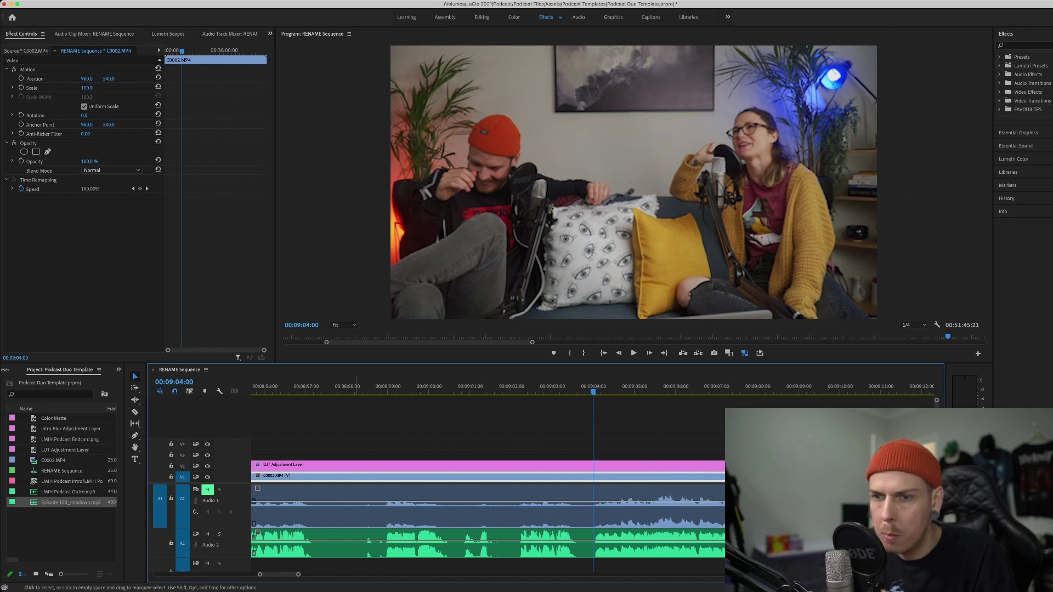
Remove the camera audio of C0002.MP4 from A1 and move Episode 100_mixdown.mp3 up into its place.
left_click(359, 514)
left_click_drag(71, 502, 441, 502)
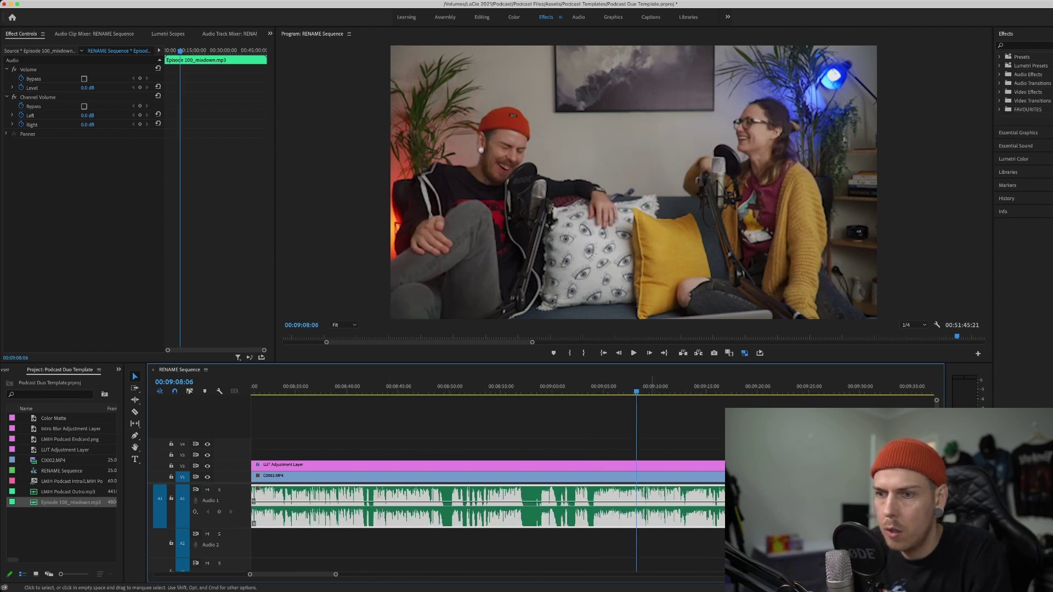
Move the playhead back to 00:03:10:18 in the sequence.
key("minus")
key("minus")
key("minus")
key("minus")
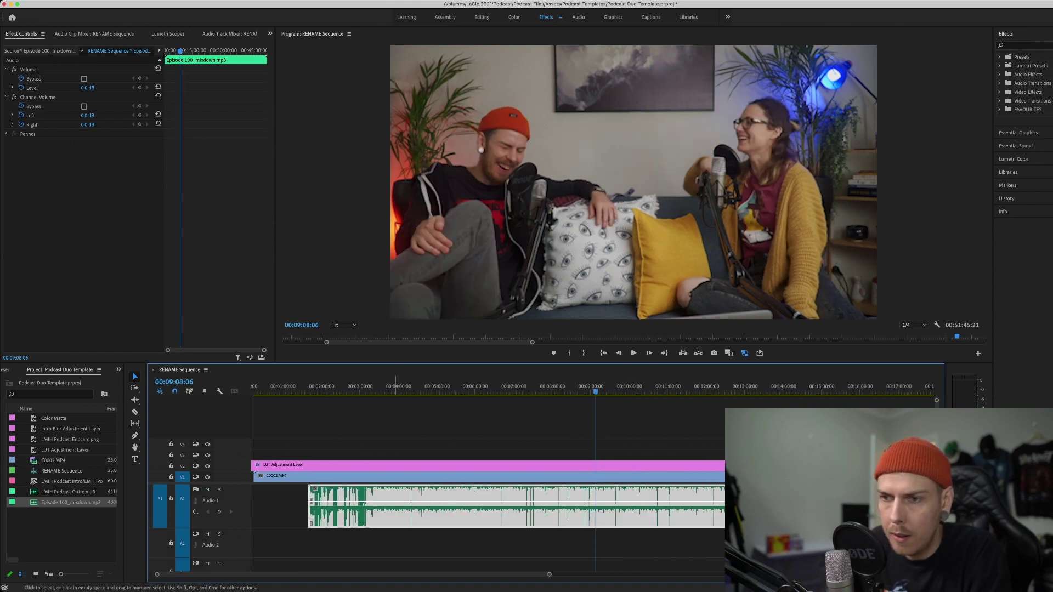
left_click_drag(387, 386, 366, 387)
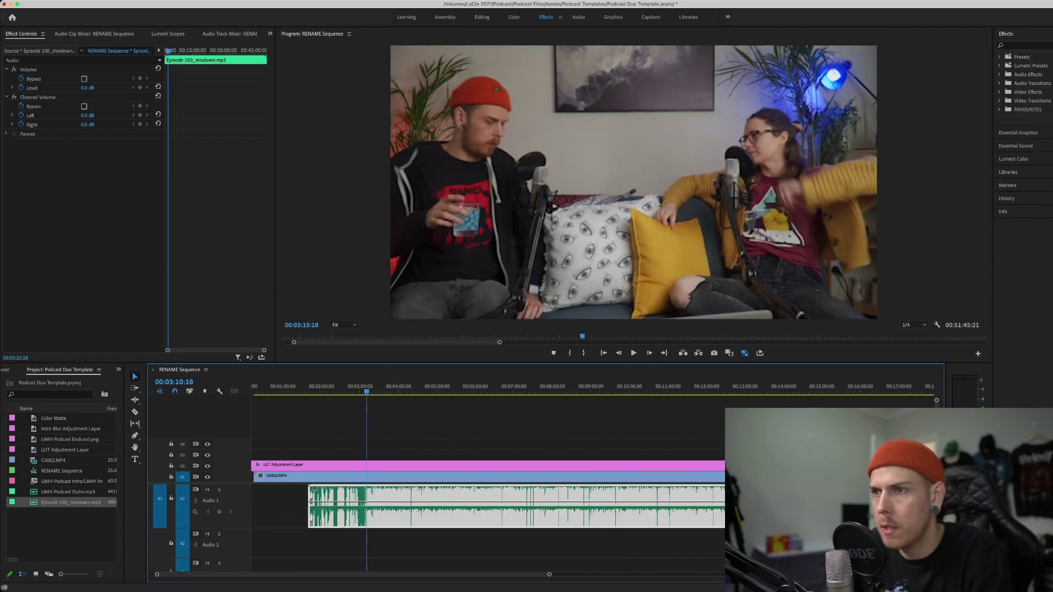
Play through the sequence around 00:05:12 to find the point where the episode starts.
key("equal")
key("equal")
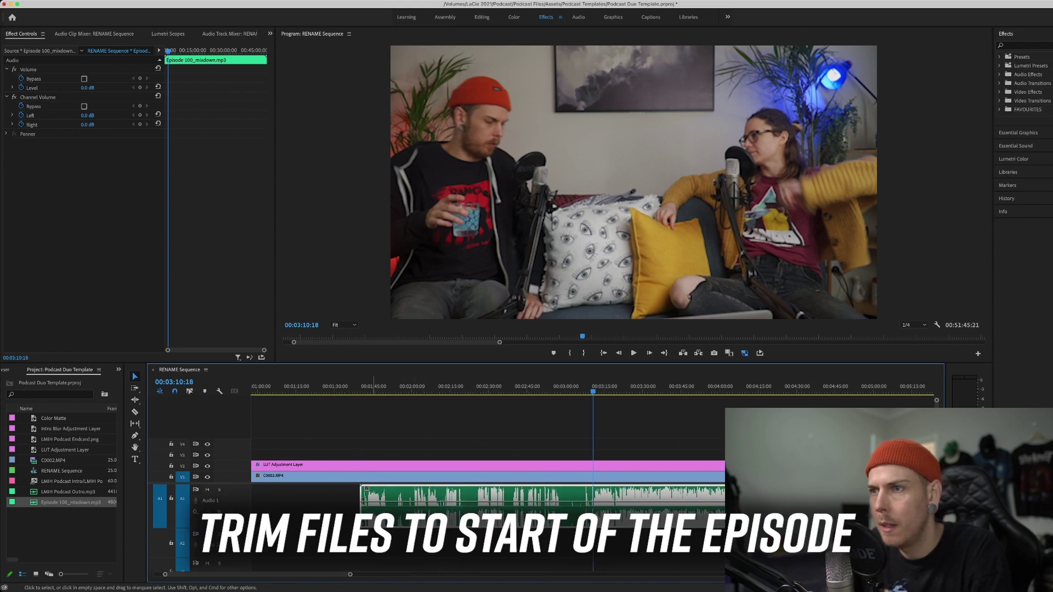
left_click(397, 386)
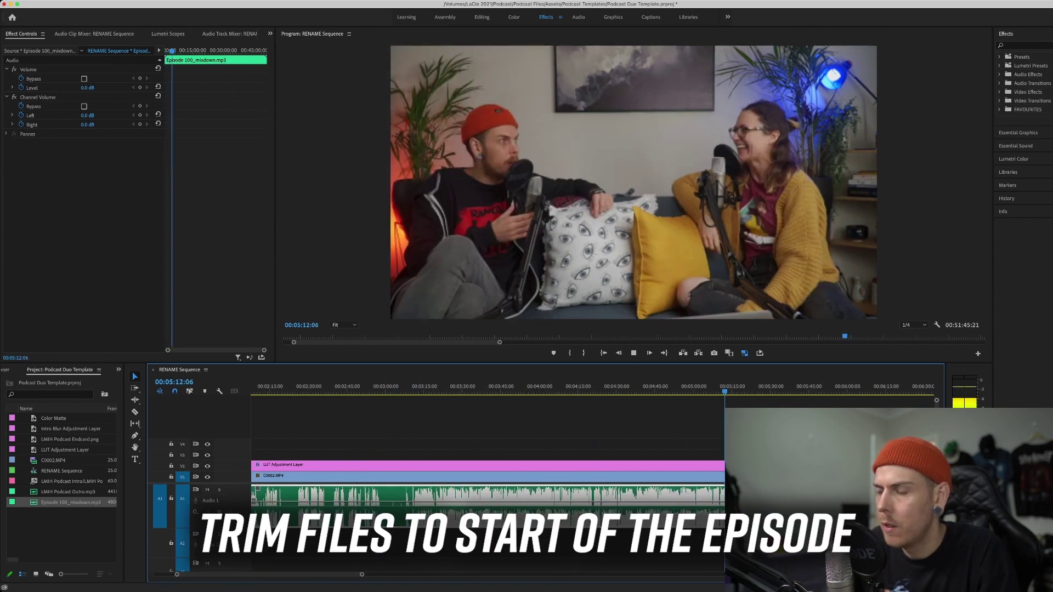
key("equal")
key("equal")
key("equal")
key("space")
Cut C0002.MP4 and Episode 100_mixdown.mp3 at about 00:05:10, removing the lead-in so the episode begins at the sequence start.
key("c")
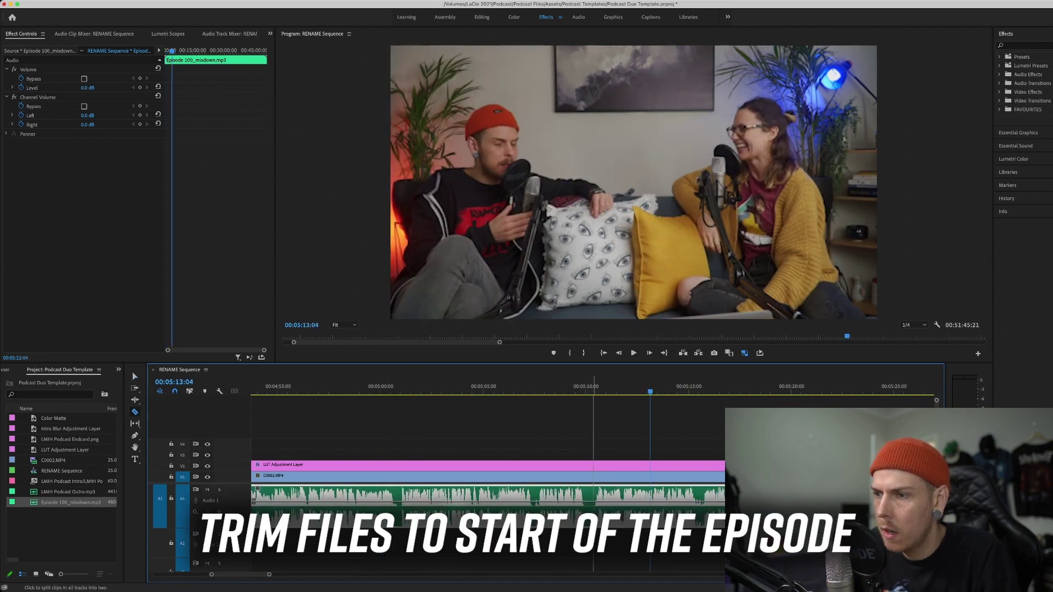
left_click(594, 496)
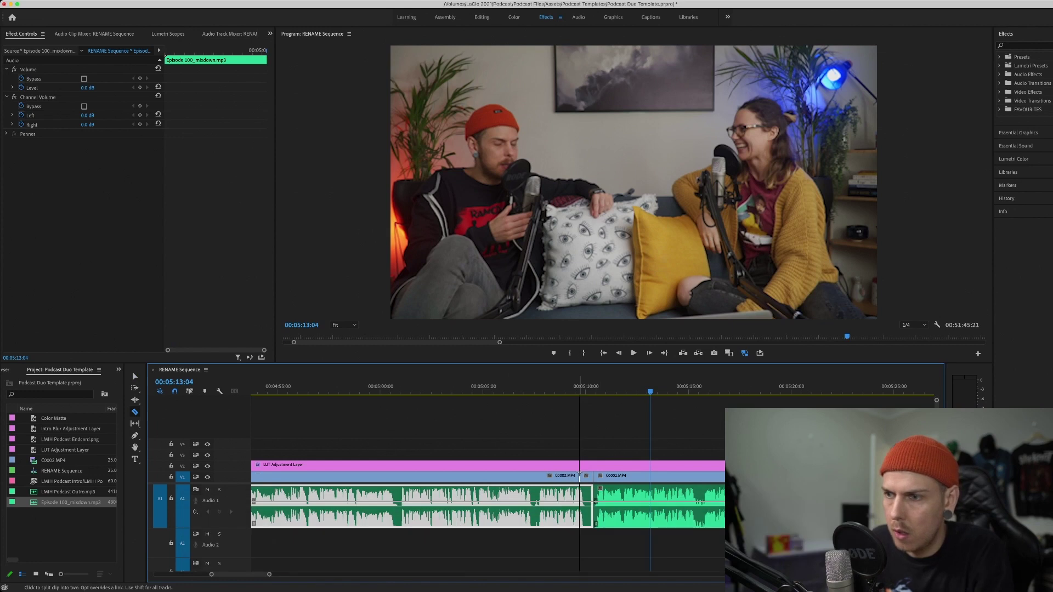
key("super+z")
key("v")
key("Delete")
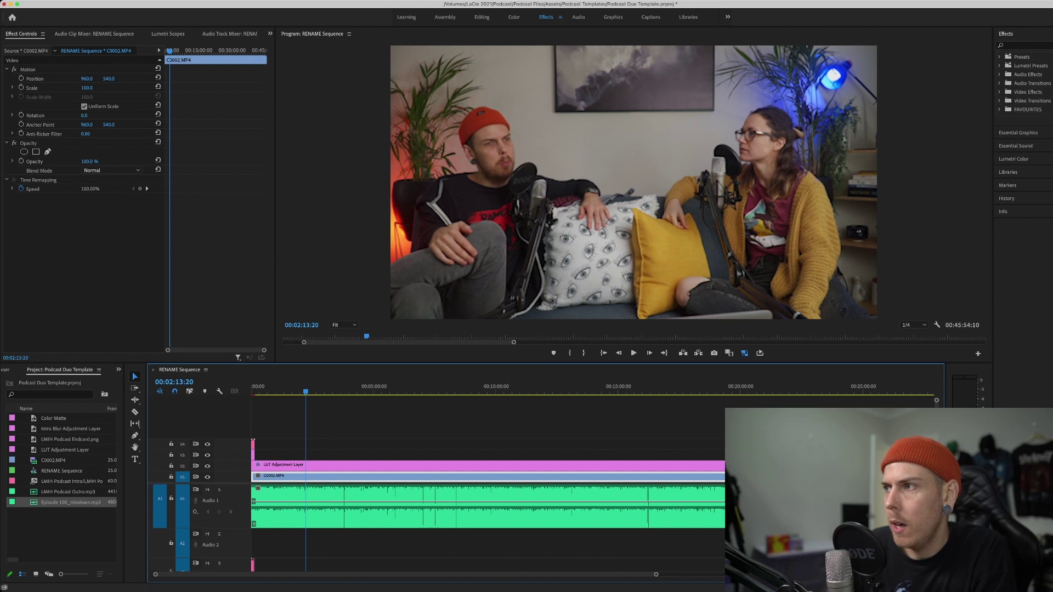
Open the Lumetri Color settings for C0002.MP4.
left_click(1013, 159)
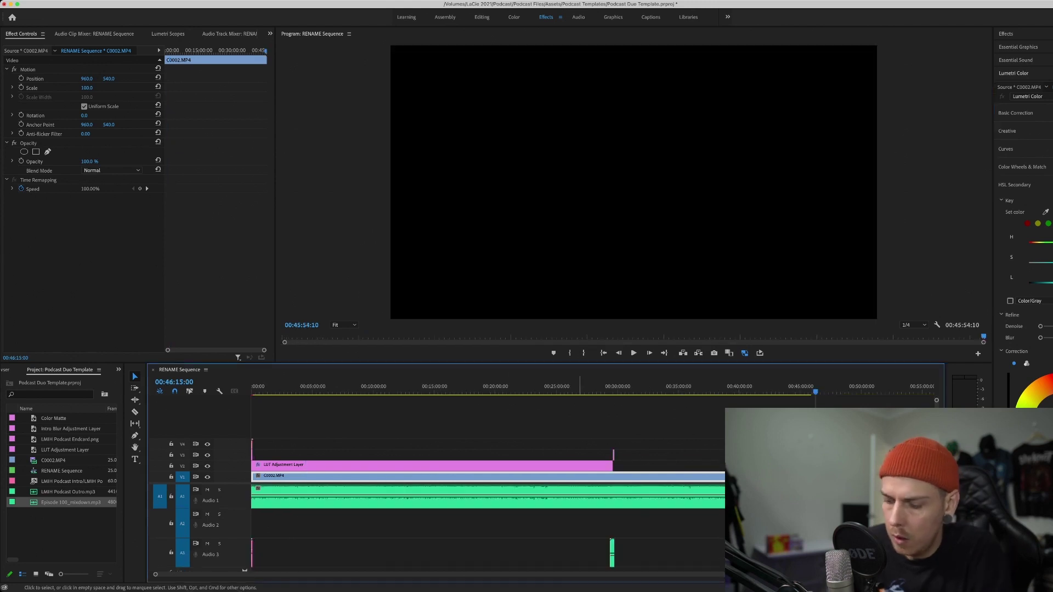
Move the LMIH Podcast Endcard and outro music to the end of the episode, with the LUT Adjustment Layer extended up to the endcard.
left_click(615, 388)
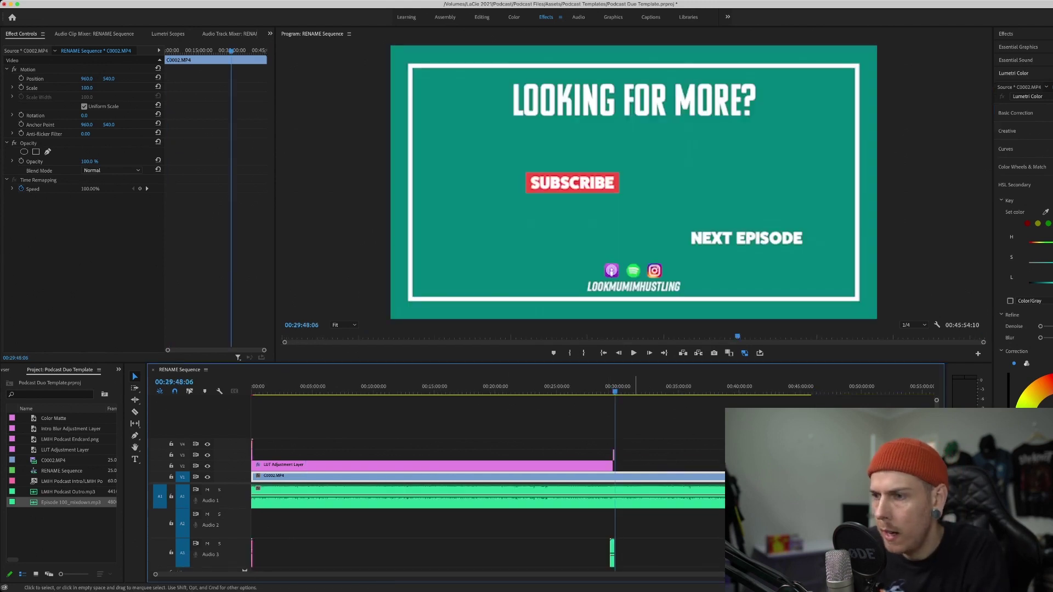
key("equal")
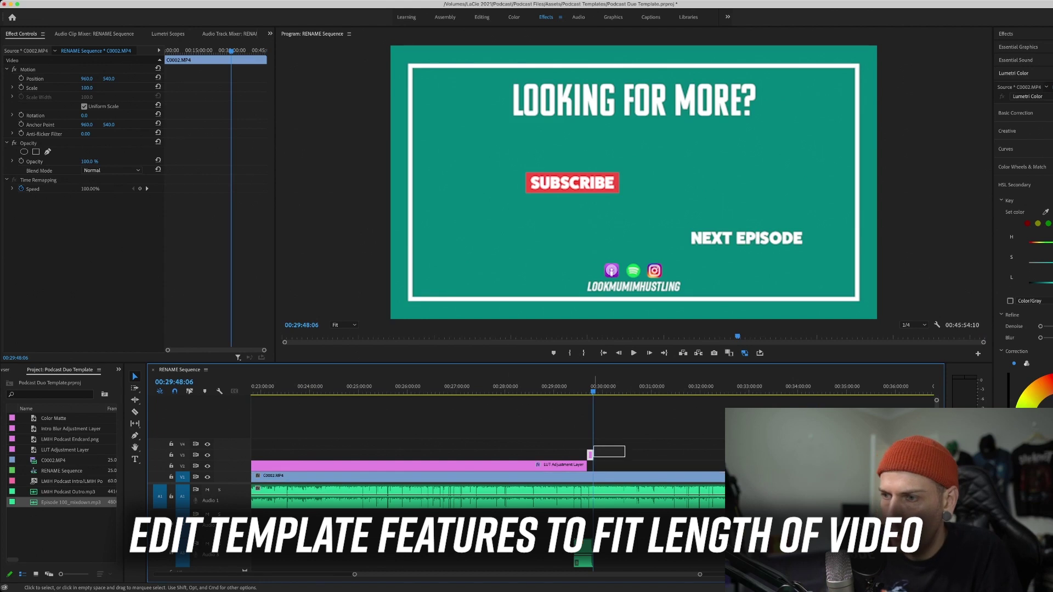
mouse_move(594, 457)
left_mouse_down()
mouse_move(616, 441)
mouse_move(588, 458)
left_mouse_up()
left_click(600, 388)
left_click(584, 551, "shift")
key("minus")
key("minus")
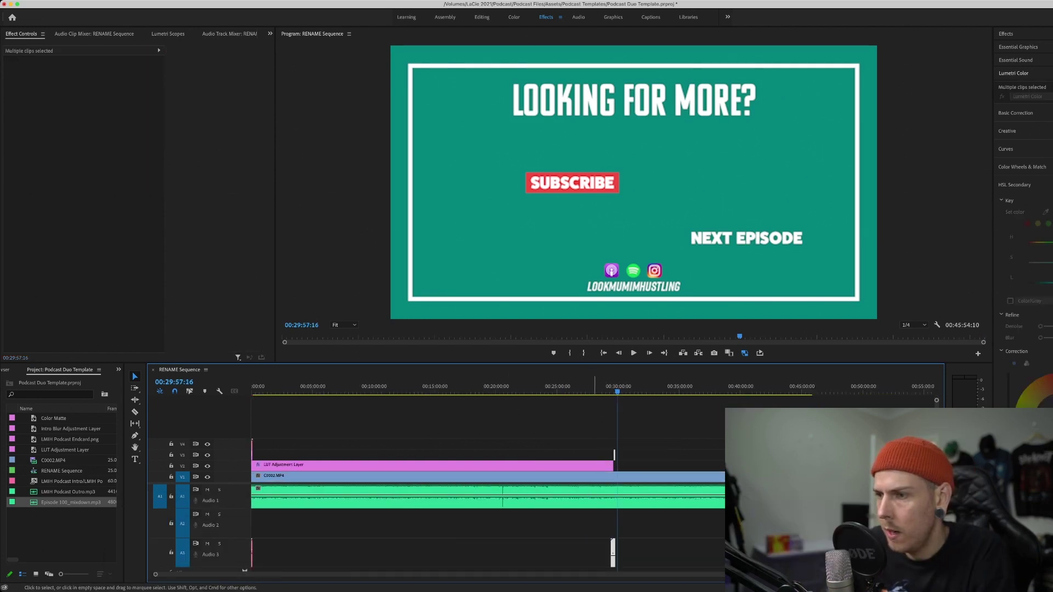
key("Delete")
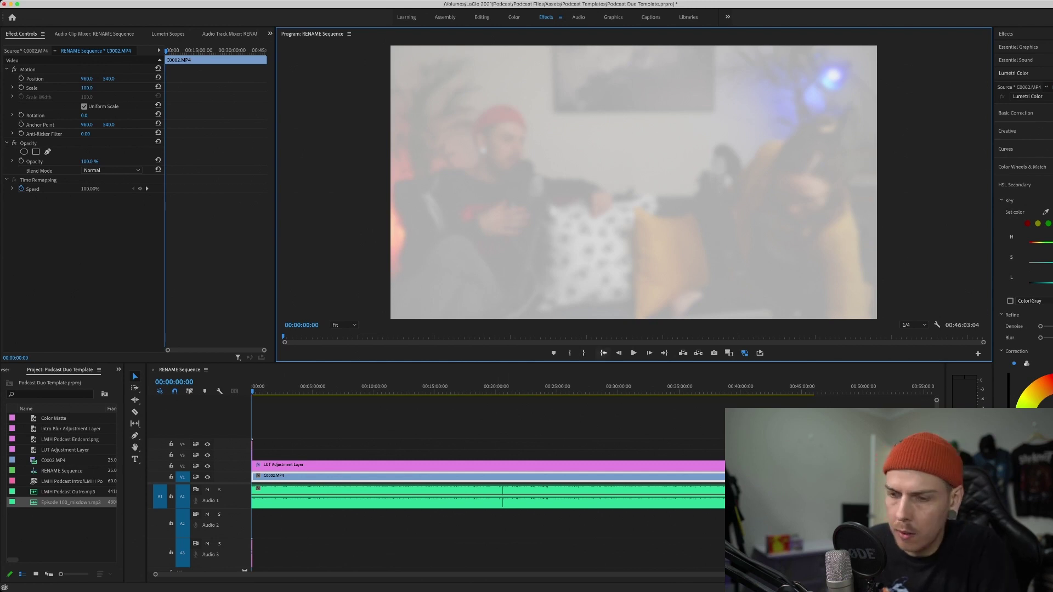
Play the intro from the sequence start to check the music and speech together.
left_click(595, 417)
key("=")
key("=")
key("=")
key("=")
key("=")
key("=")
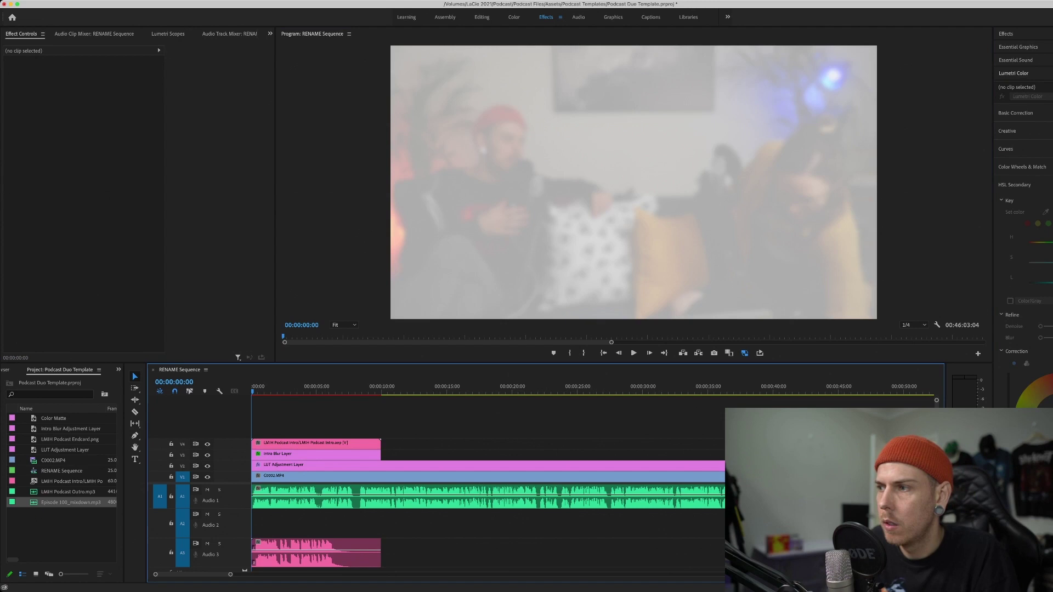
key("space")
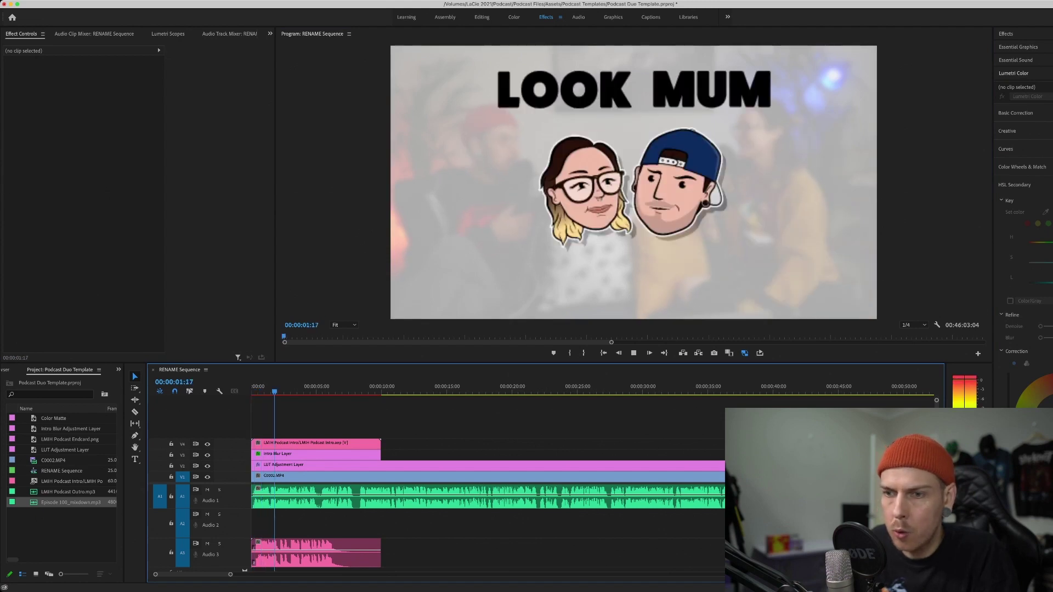
key("space")
Lower the intro music on A3 and set the mixdown's level to -3.0 dB, listening to the balance from the start.
left_click(289, 476)
left_click(316, 552)
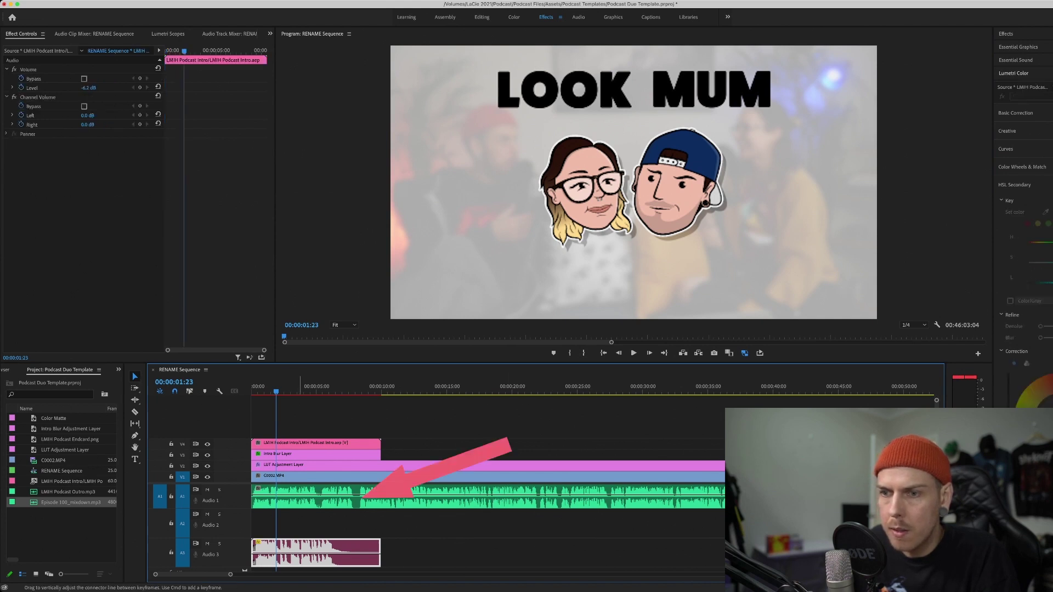
left_click(300, 496)
left_click_drag(300, 496, 300, 498)
key("Home")
key("space")
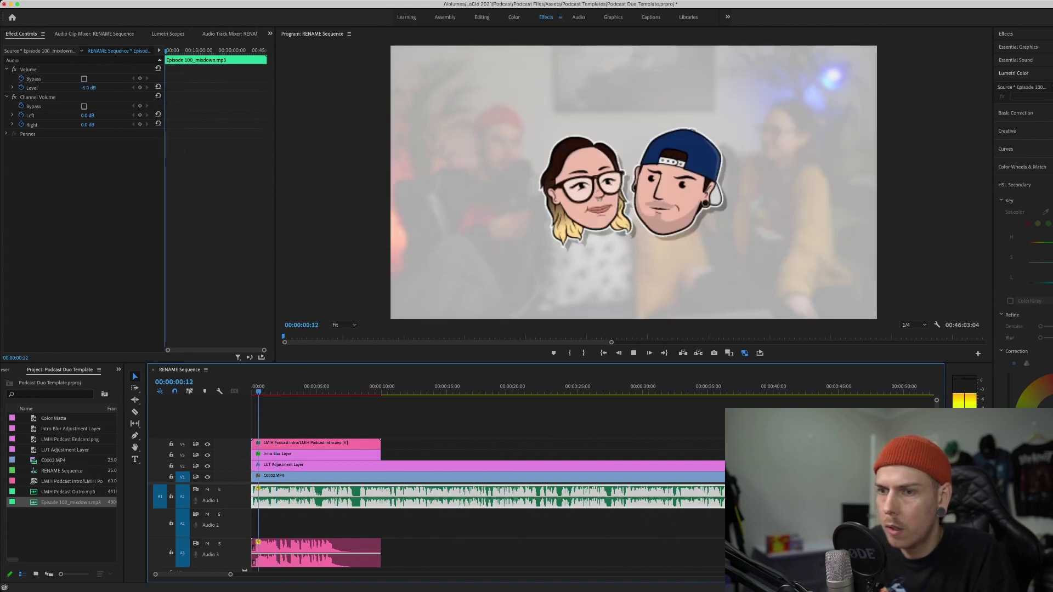
key("space")
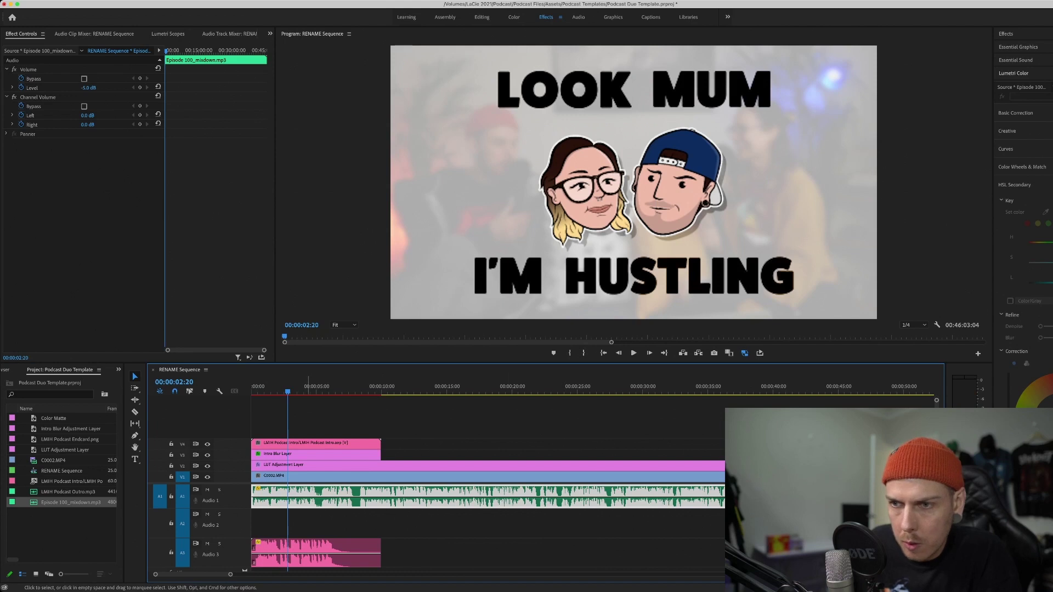
key("super+z")
Move C0002.MP4 and the mixdown to start about 6 seconds in, and extend the video's beginning back to the sequence start.
left_click(277, 476, "shift")
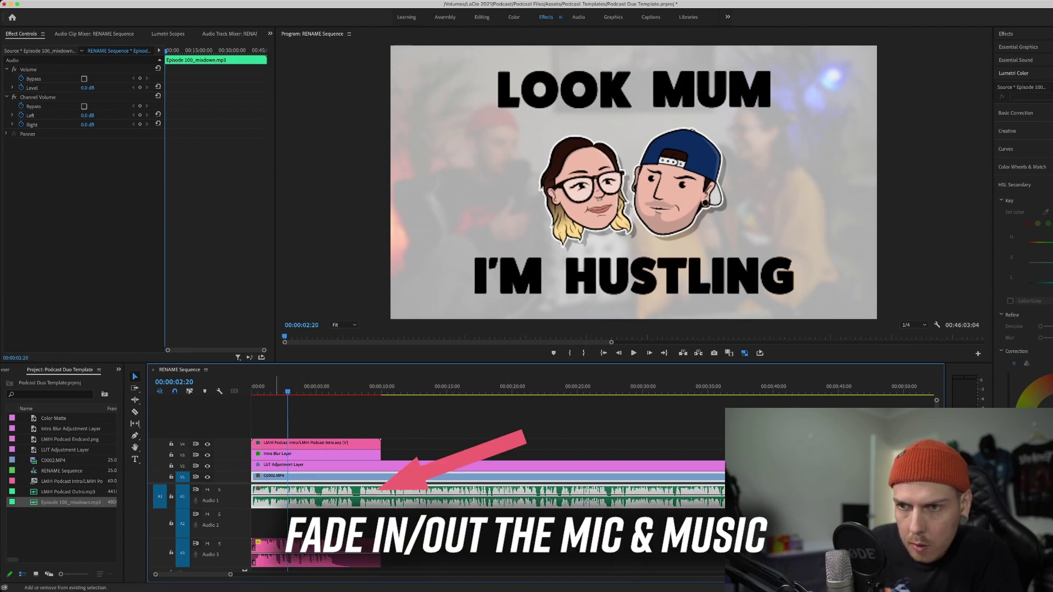
left_click(274, 475)
left_click(272, 497, "shift")
left_click_drag(268, 496, 351, 496)
left_click_drag(294, 388, 251, 388)
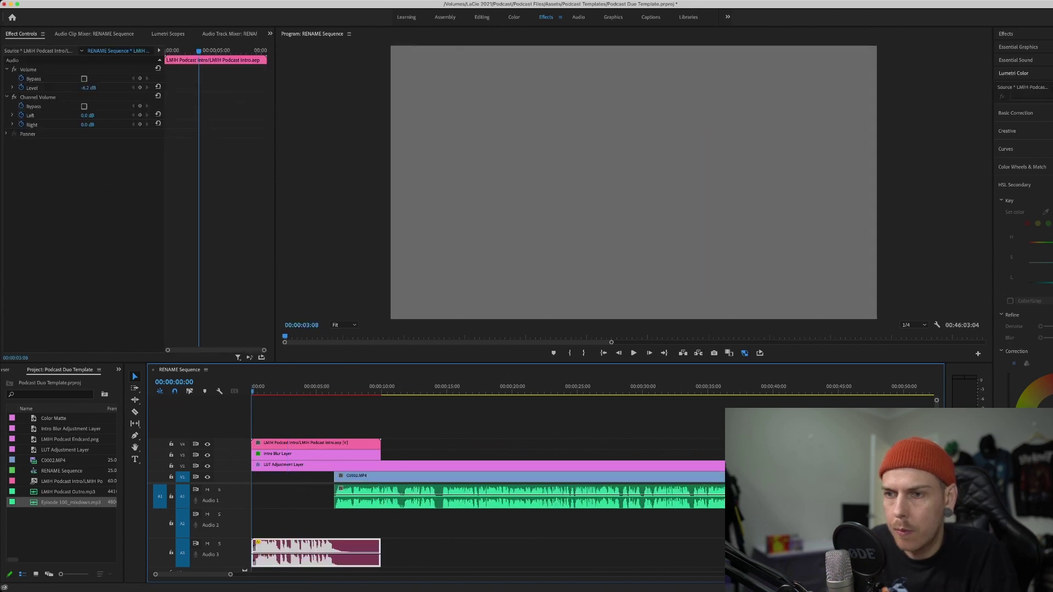
left_click(318, 477)
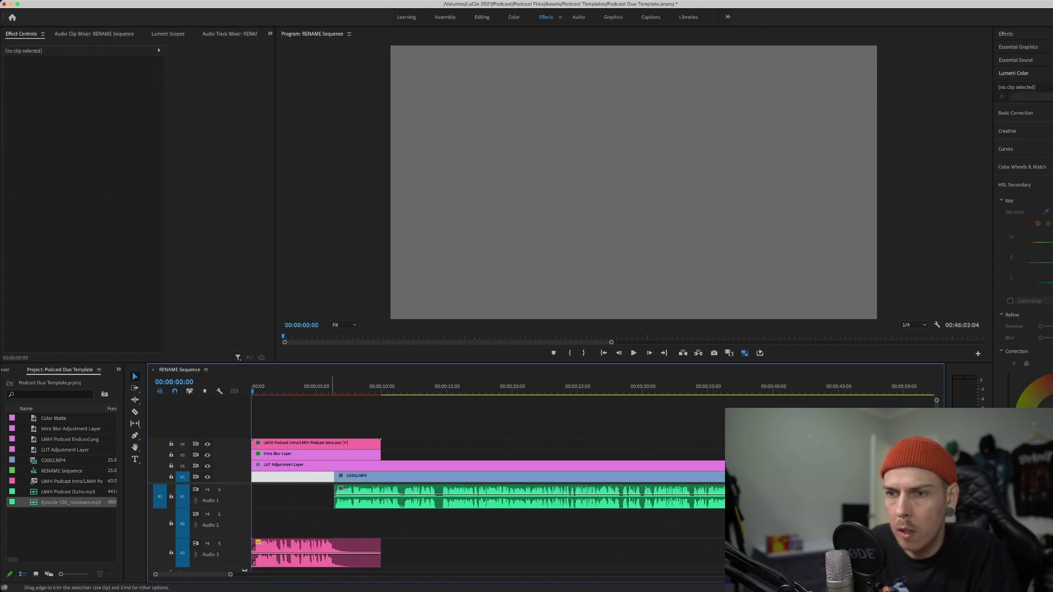
left_click_drag(334, 476, 251, 477)
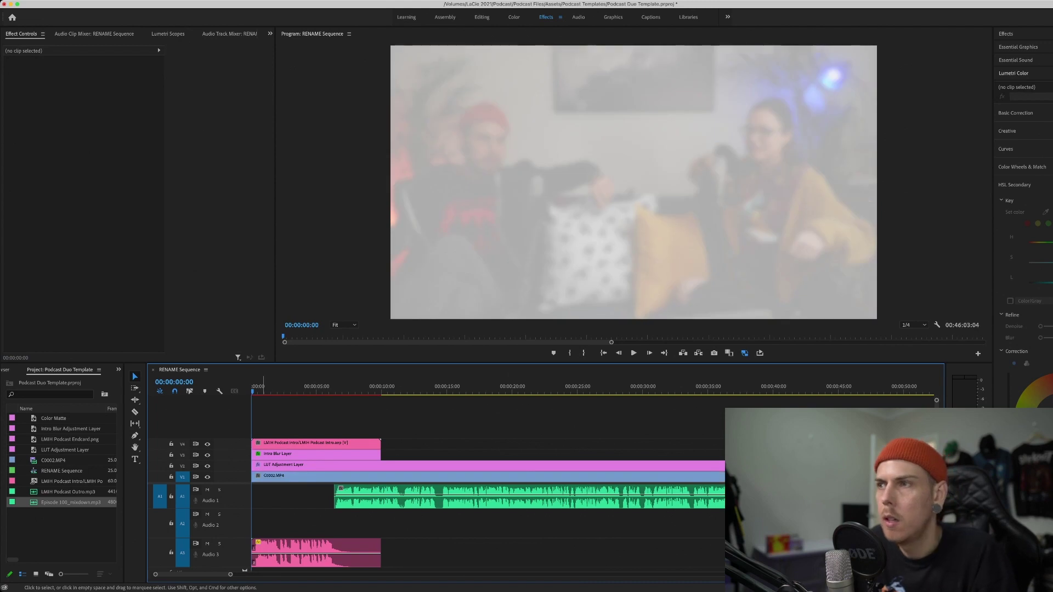
Play the opening from the sequence start to about 00:00:11 to check the transition from intro to conversation.
left_click(293, 497)
key("space")
key("Home")
left_click(292, 476)
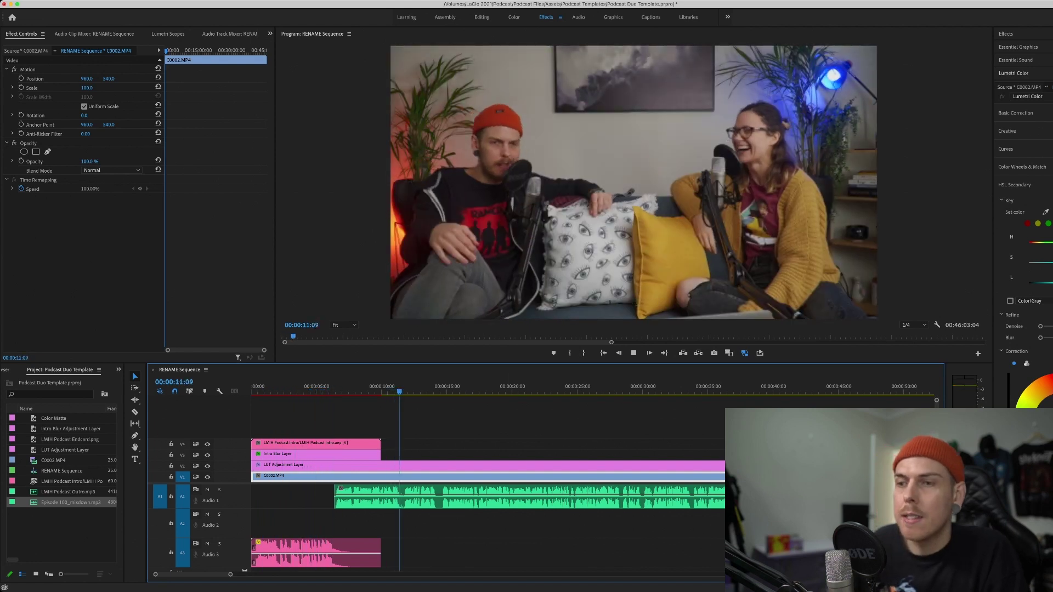
key("space")
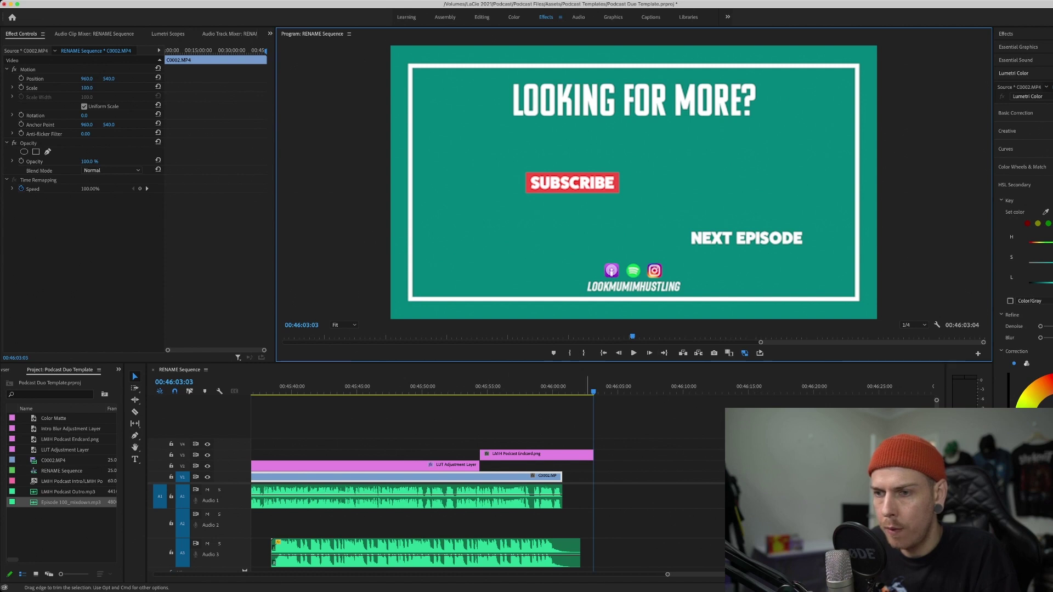
Set LMIH Podcast Outro.mp3 to -8.9 dB and keyframe a volume fade-in from its start to about 00:45:52.
scroll(442, 524, "down", 1)
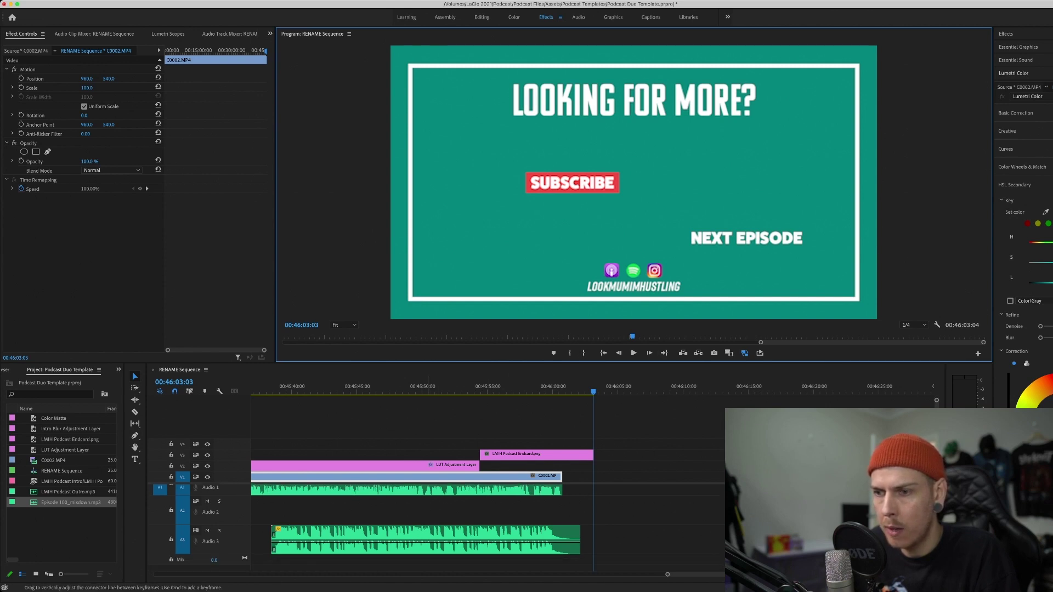
left_click_drag(428, 541, 428, 542)
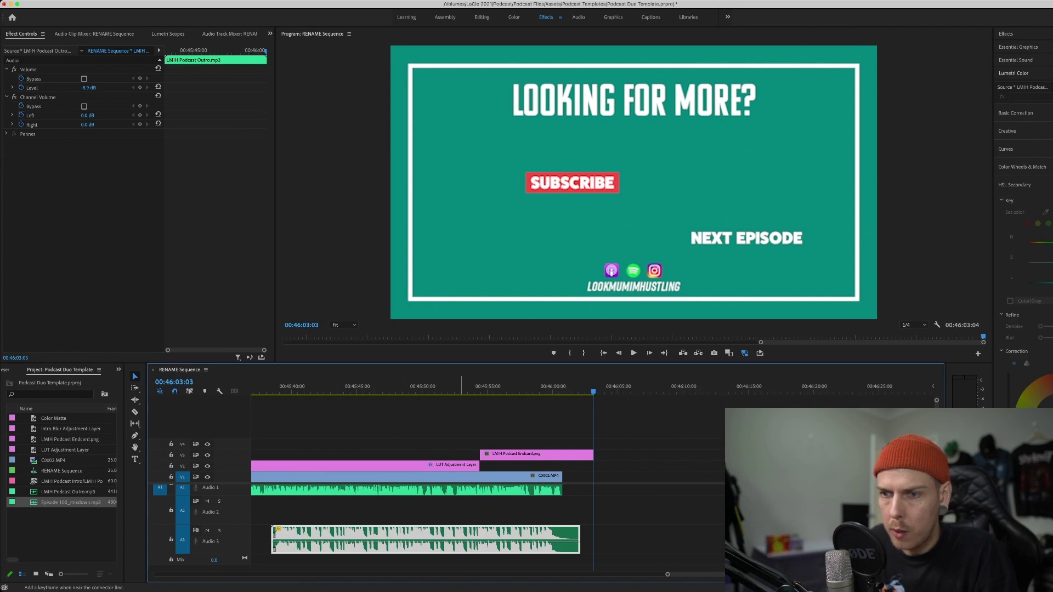
left_click(452, 541, "super")
left_click(285, 541, "super")
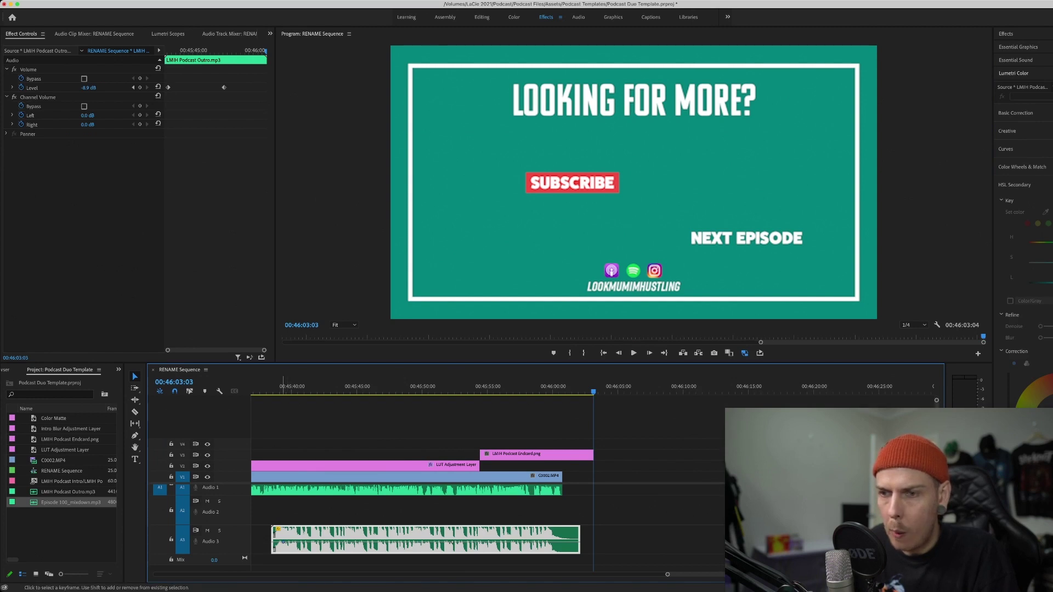
left_click_drag(284, 541, 284, 549)
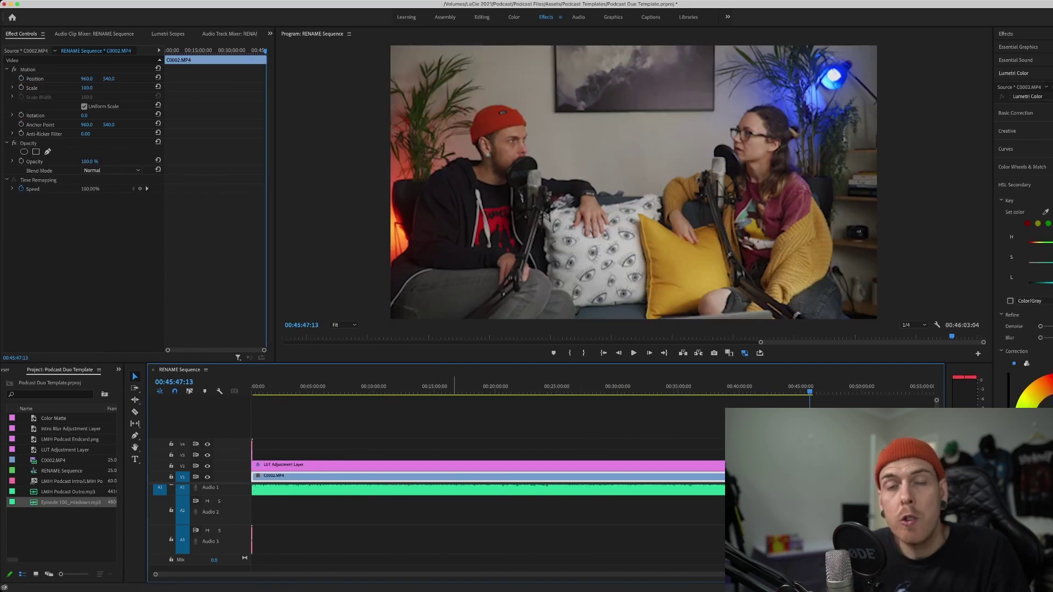
Open the H.264 export settings and enable Render at Maximum Depth and Use Maximum Render Quality.
left_click_drag(455, 387, 450, 387)
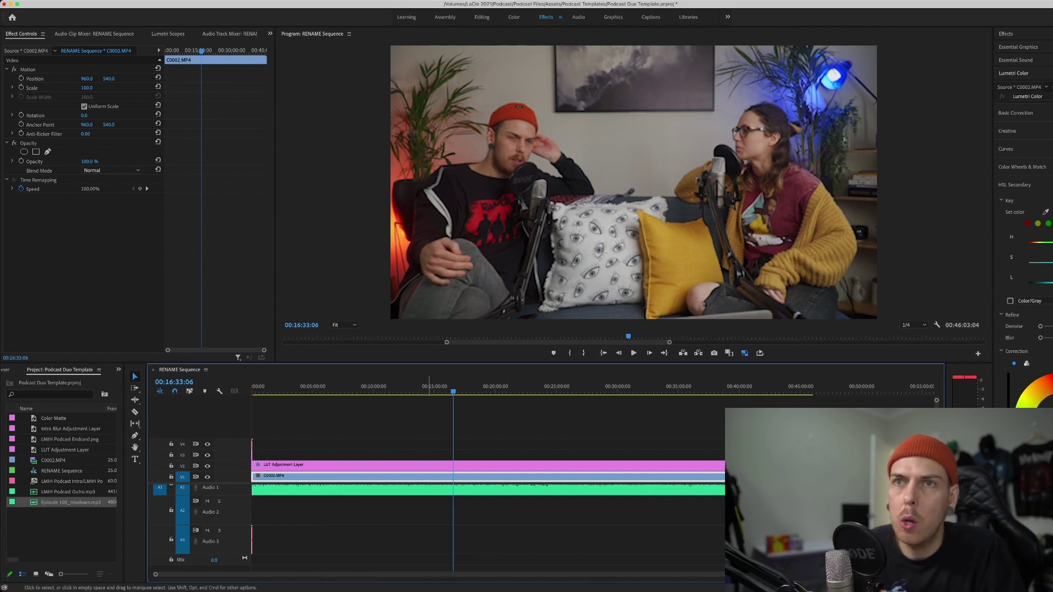
key("super+shift+a")
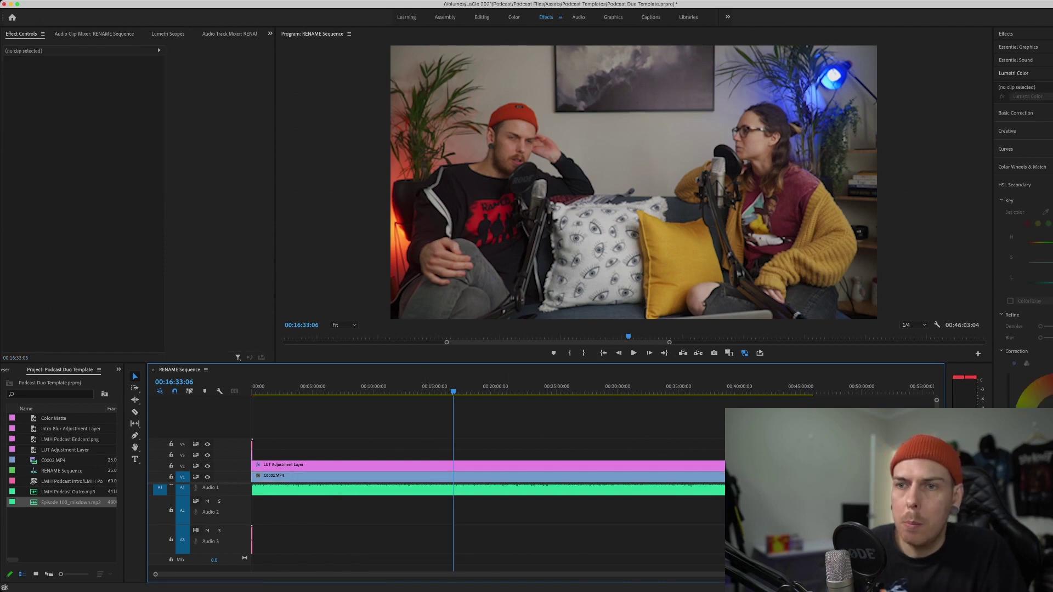
key("super+m")
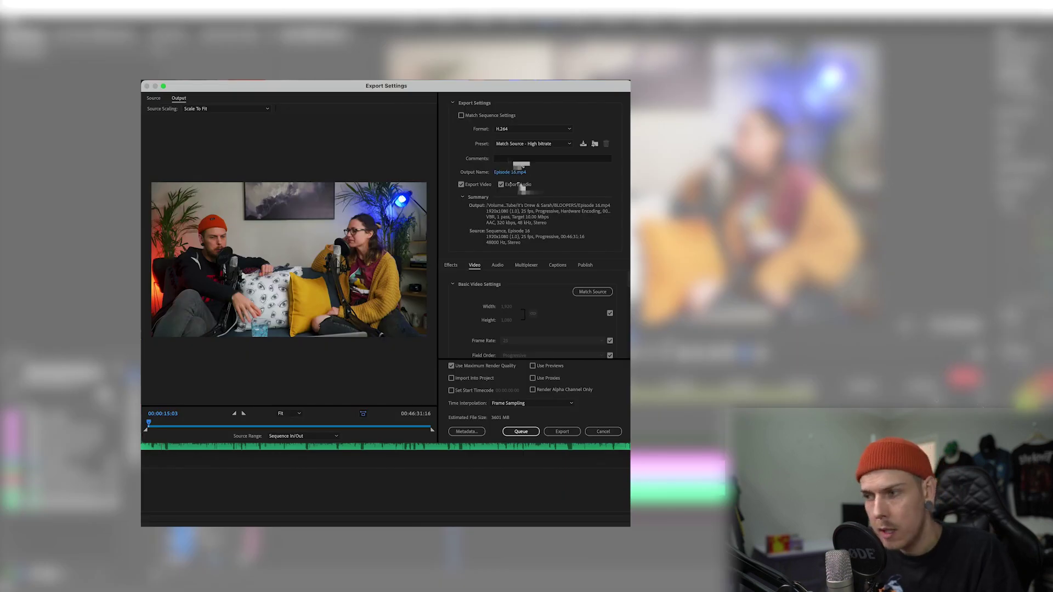
left_click(534, 143)
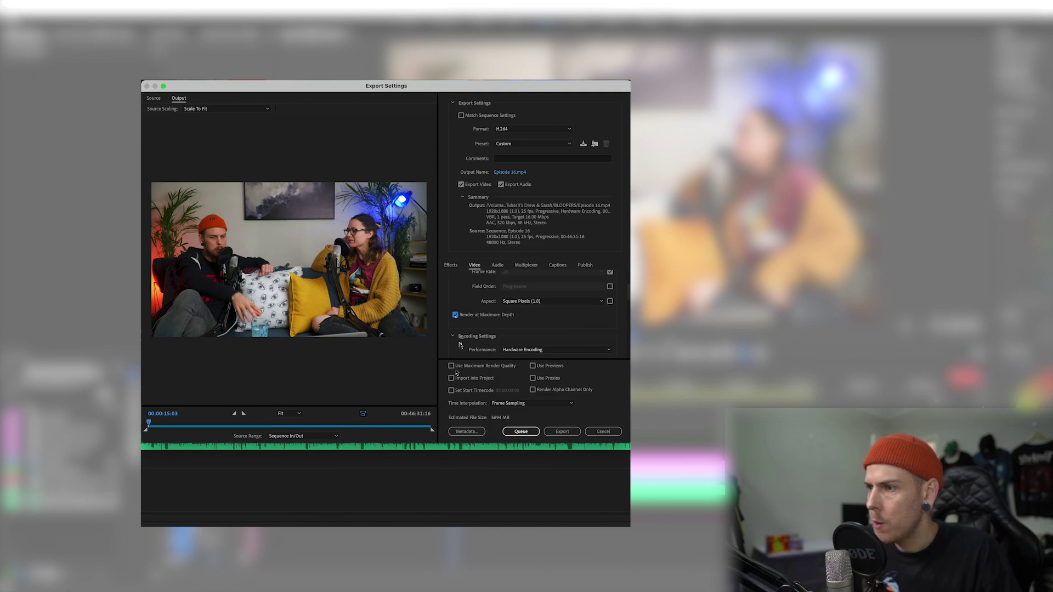
left_click(451, 365)
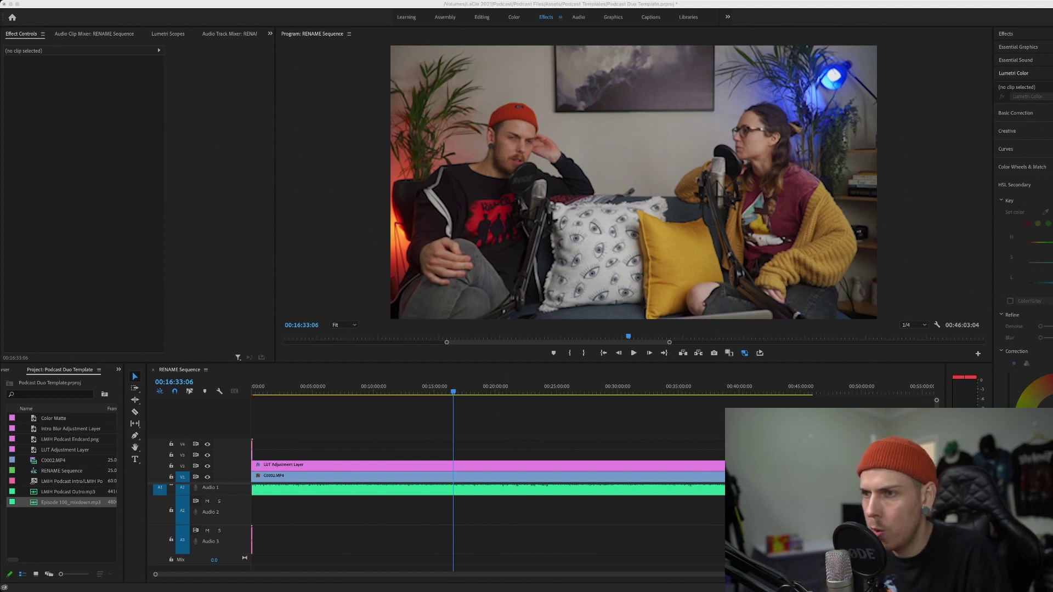
Mark the In point at the sequence start and the Out point at 00:46:01:23, where the outro music ends.
left_click_drag(812, 391, 791, 391)
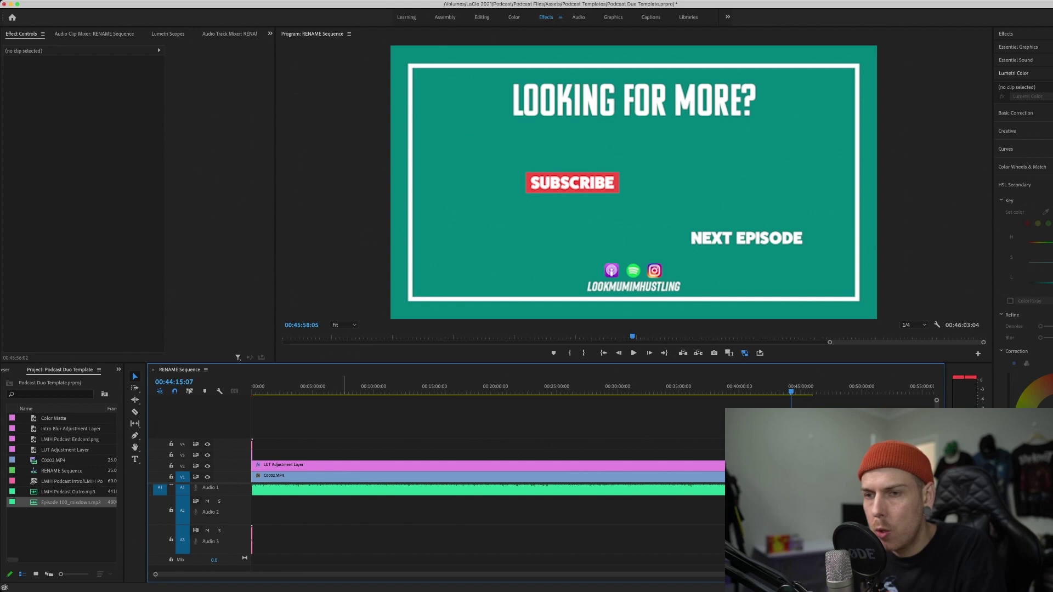
key("Home")
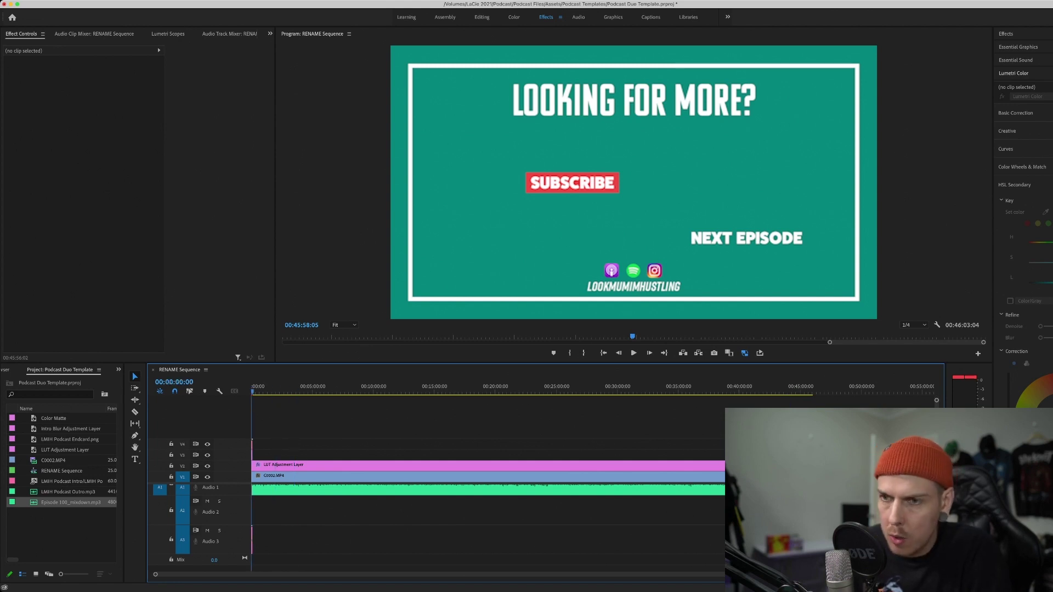
key("x")
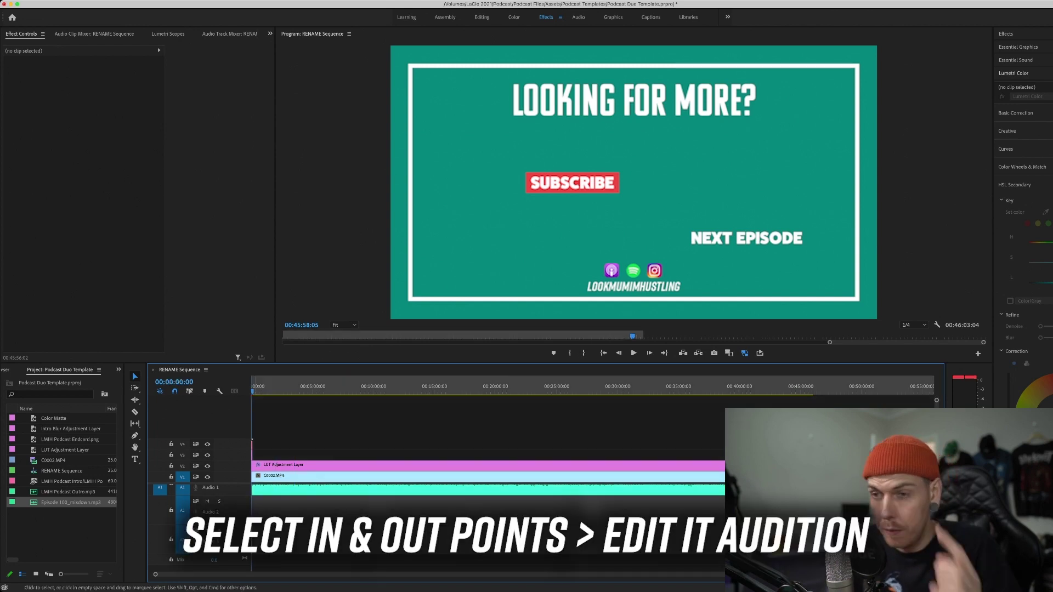
left_click_drag(252, 390, 810, 391)
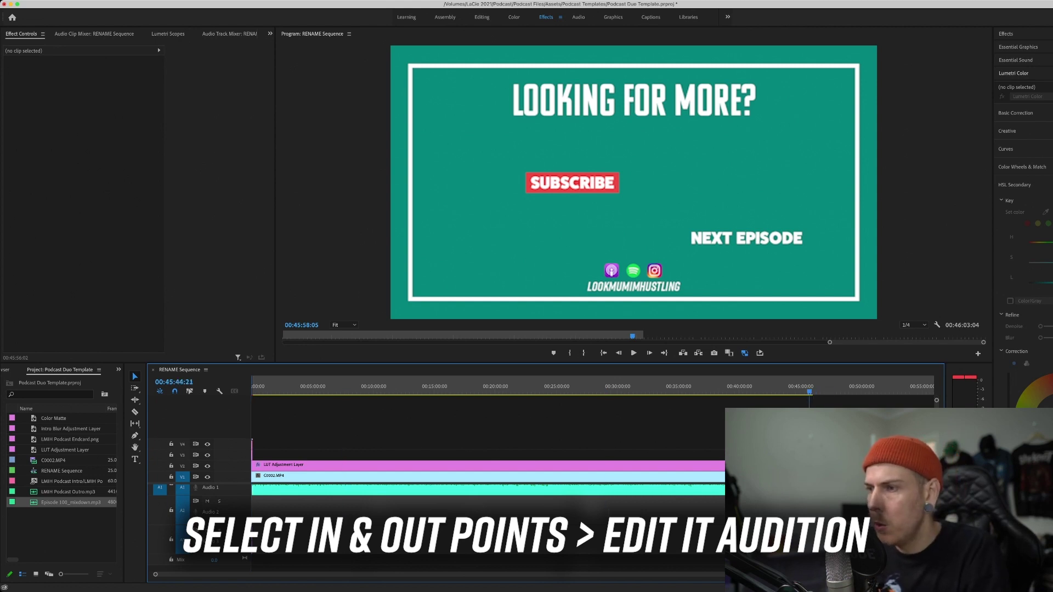
key("equal")
key("equal")
key("equal")
key("equal")
key("equal")
left_click_drag(593, 391, 705, 390)
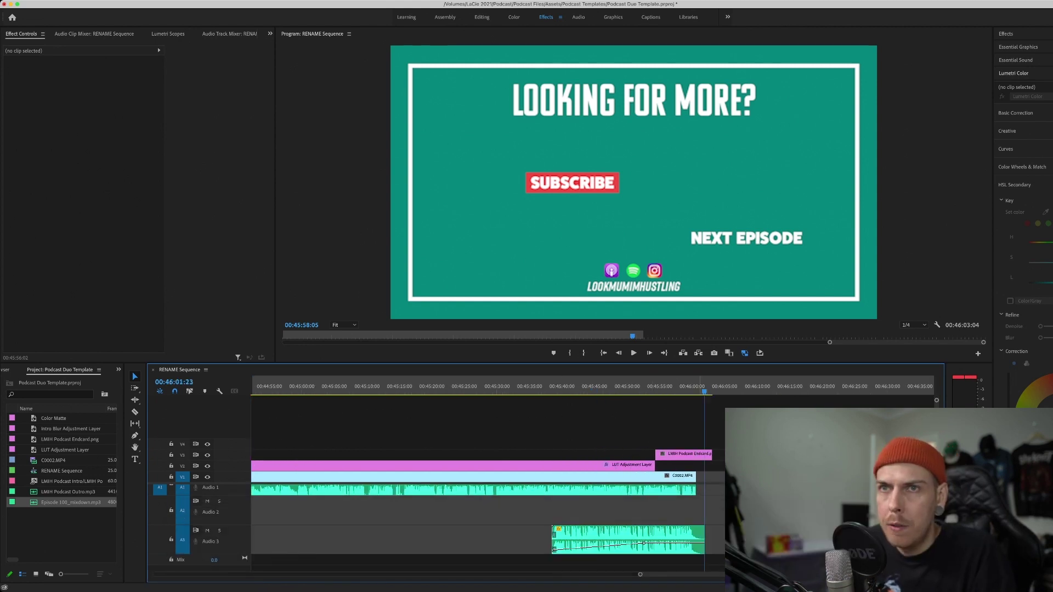
key("o")
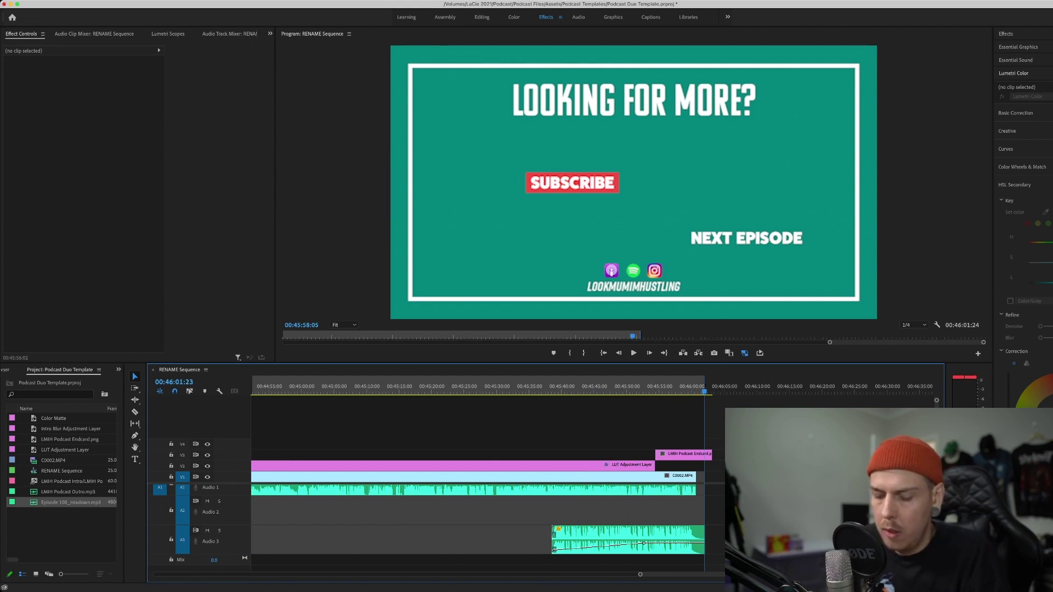
Open the RENAME Sequence in Adobe Audition's multitrack editor and place the playhead at about 00:04:20.
key("super+m")
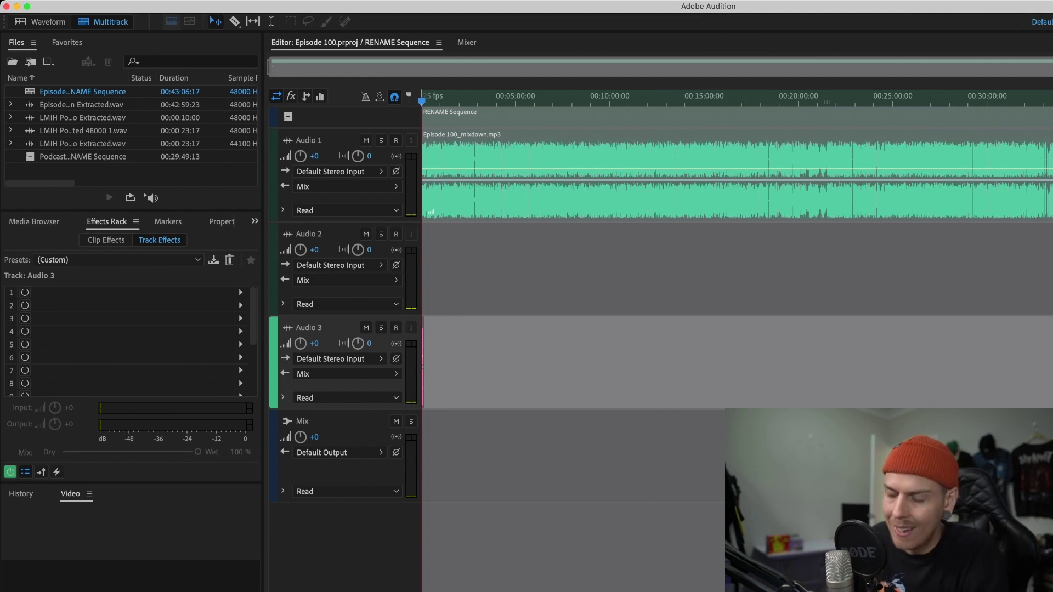
left_click(503, 99)
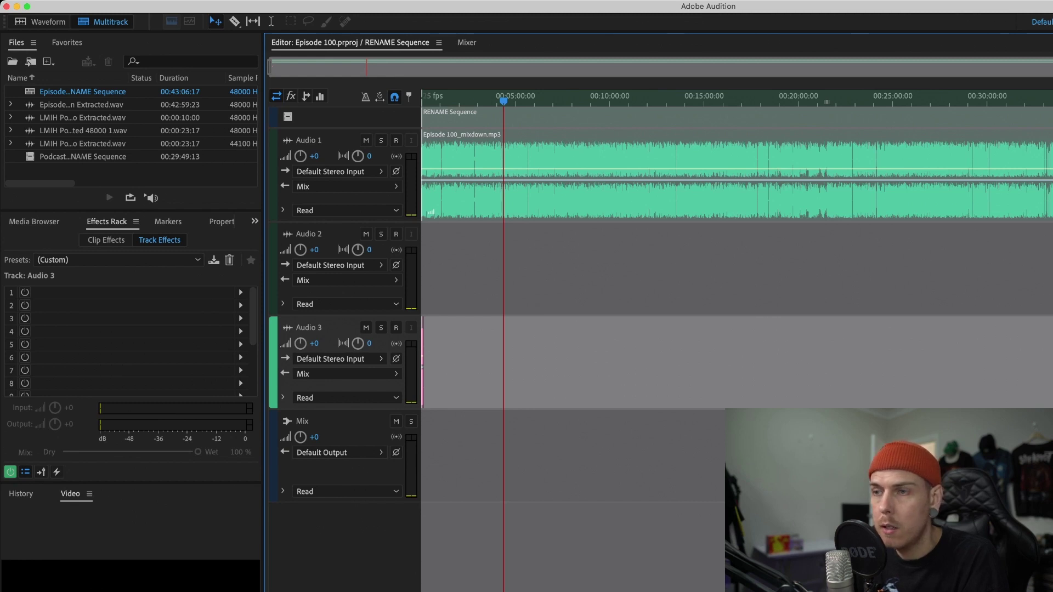
key("super+Tab")
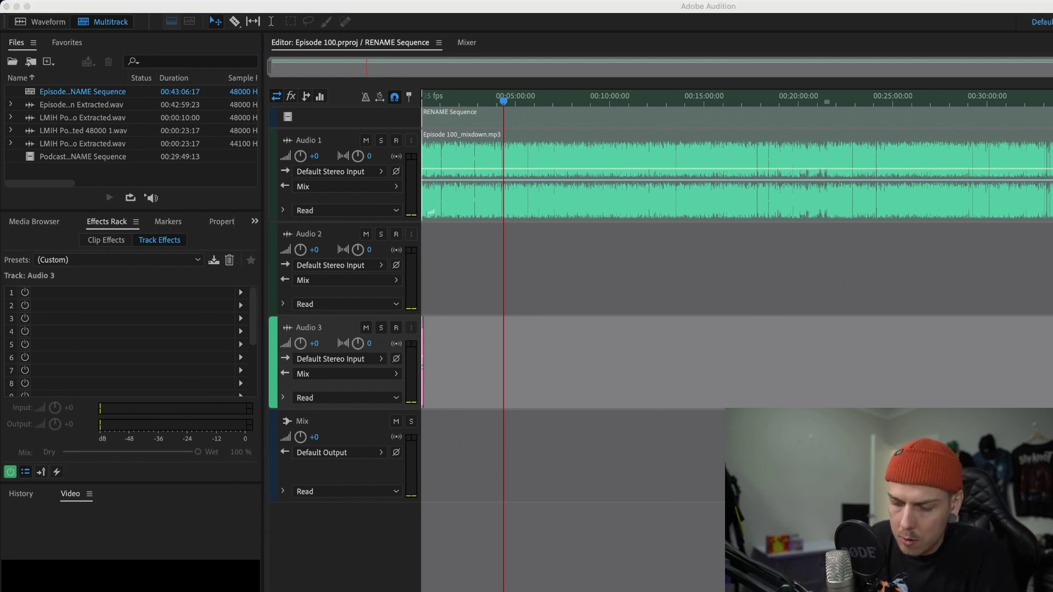